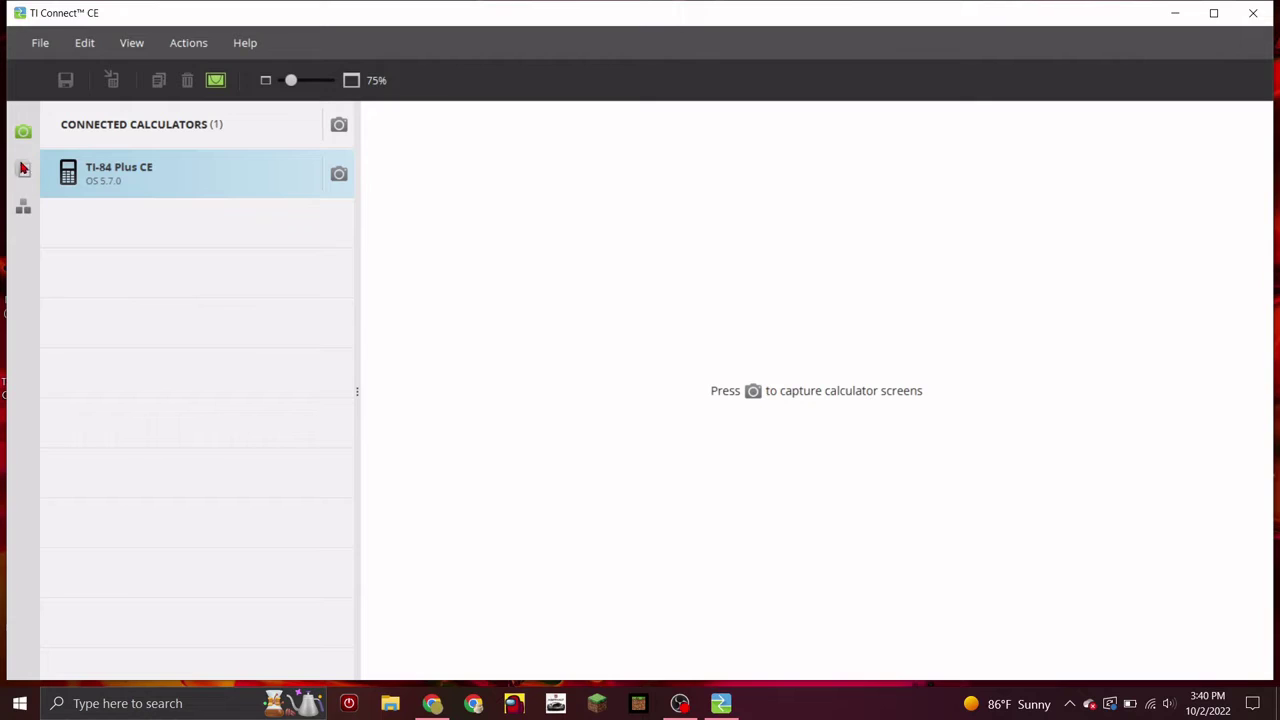
- Show the calculator's variable list and pick FORMULAS.8xp from the Desktop to send
{"action": "left_click", "coordinate": [22, 172]}
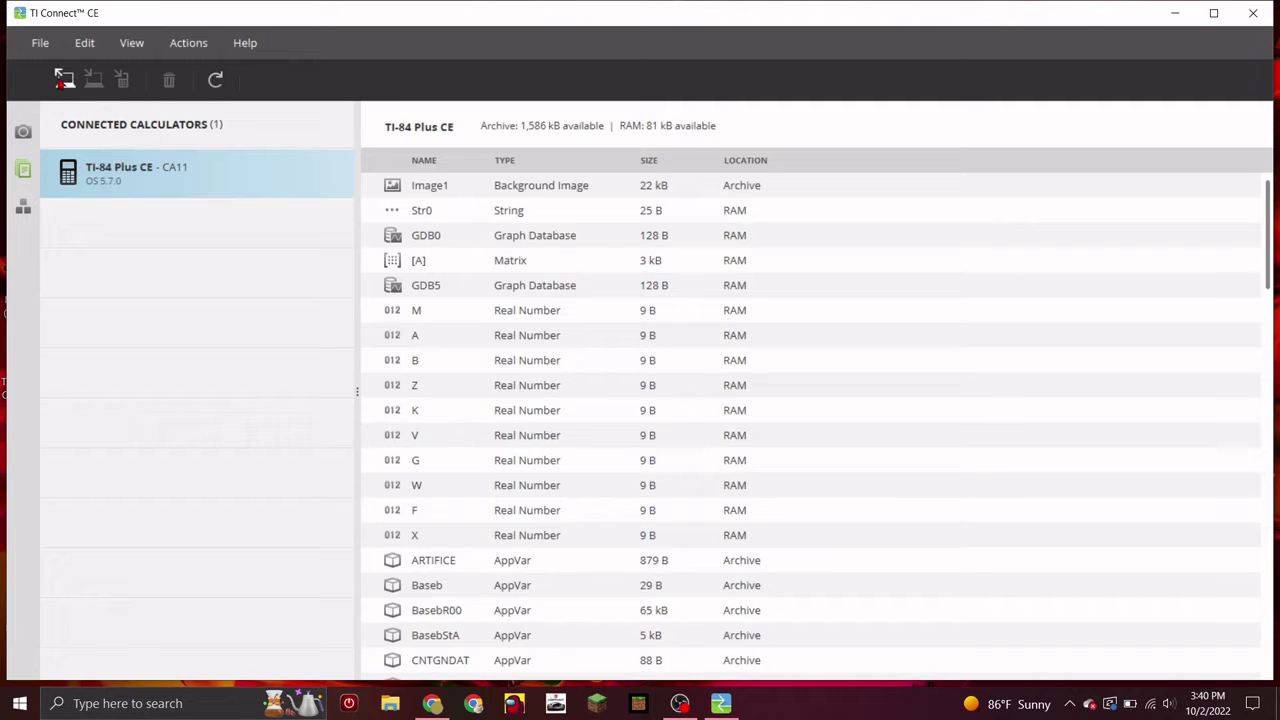
{"action": "left_click", "coordinate": [64, 79]}
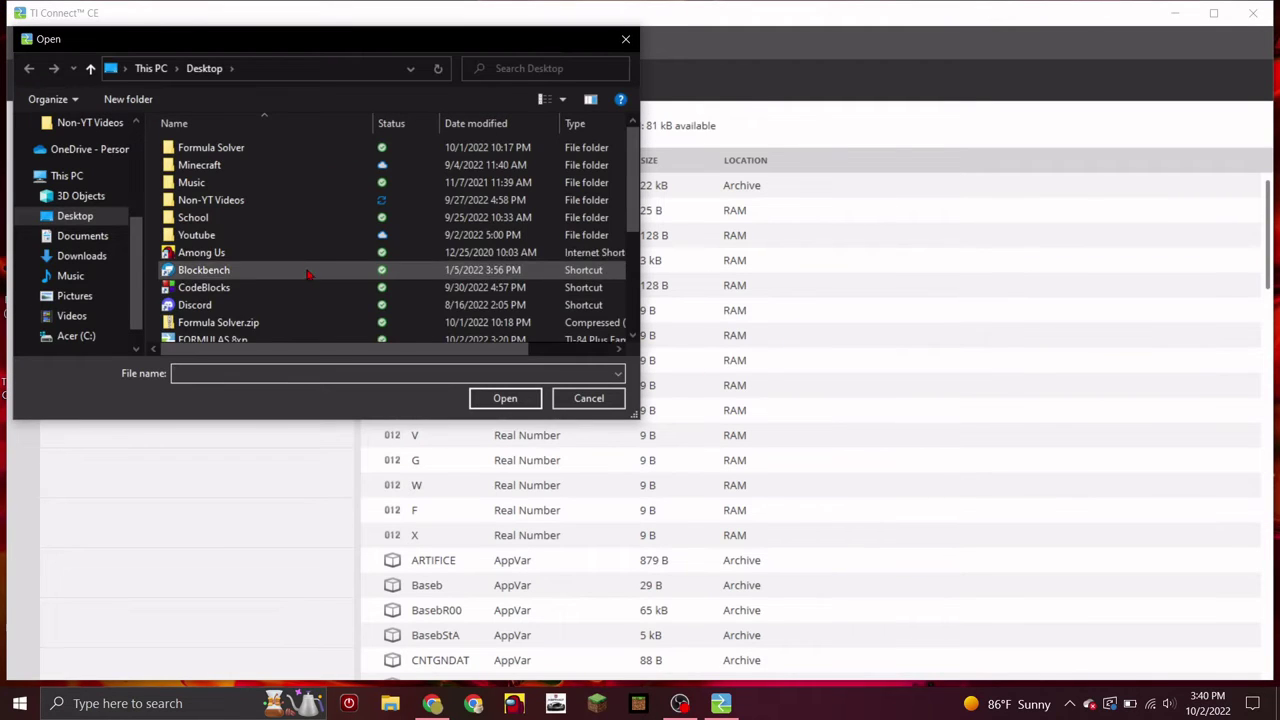
{"action": "scroll", "coordinate": [270, 282], "scroll_direction": "down", "scroll_amount": 2}
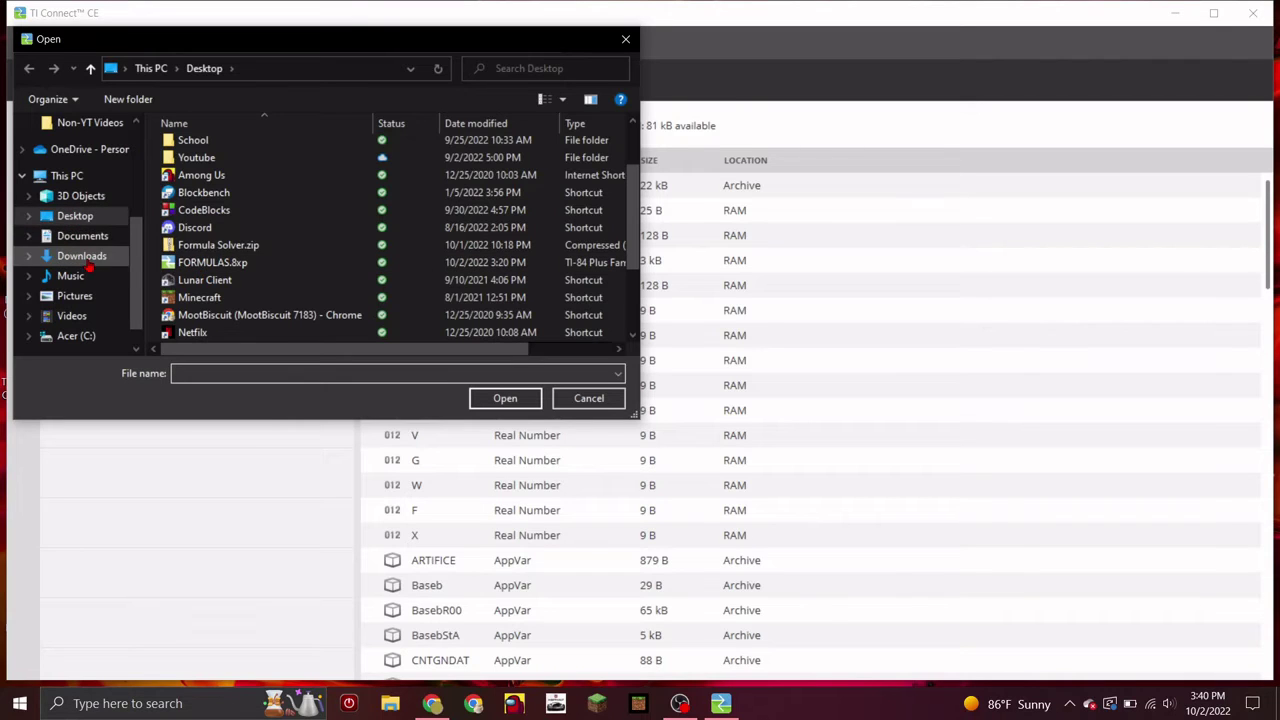
{"action": "left_click", "coordinate": [86, 258]}
{"action": "left_click", "coordinate": [70, 217]}
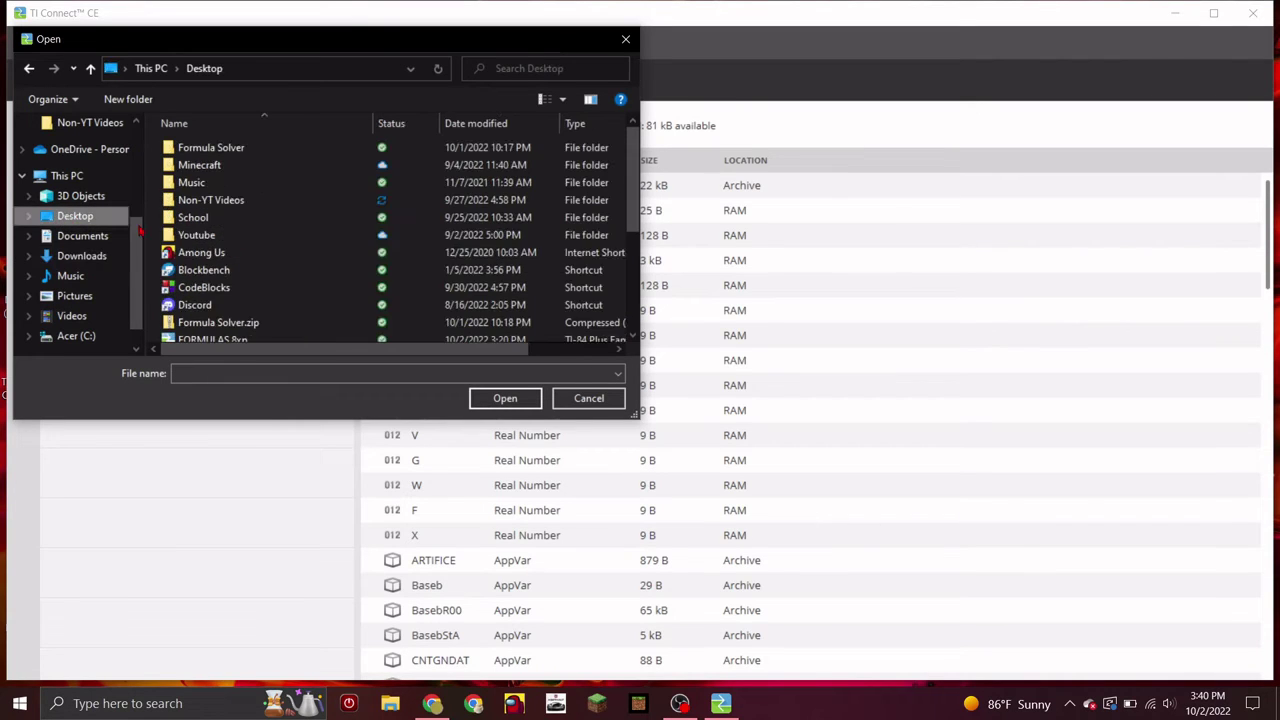
{"action": "scroll", "coordinate": [212, 322], "scroll_direction": "down", "scroll_amount": 1}
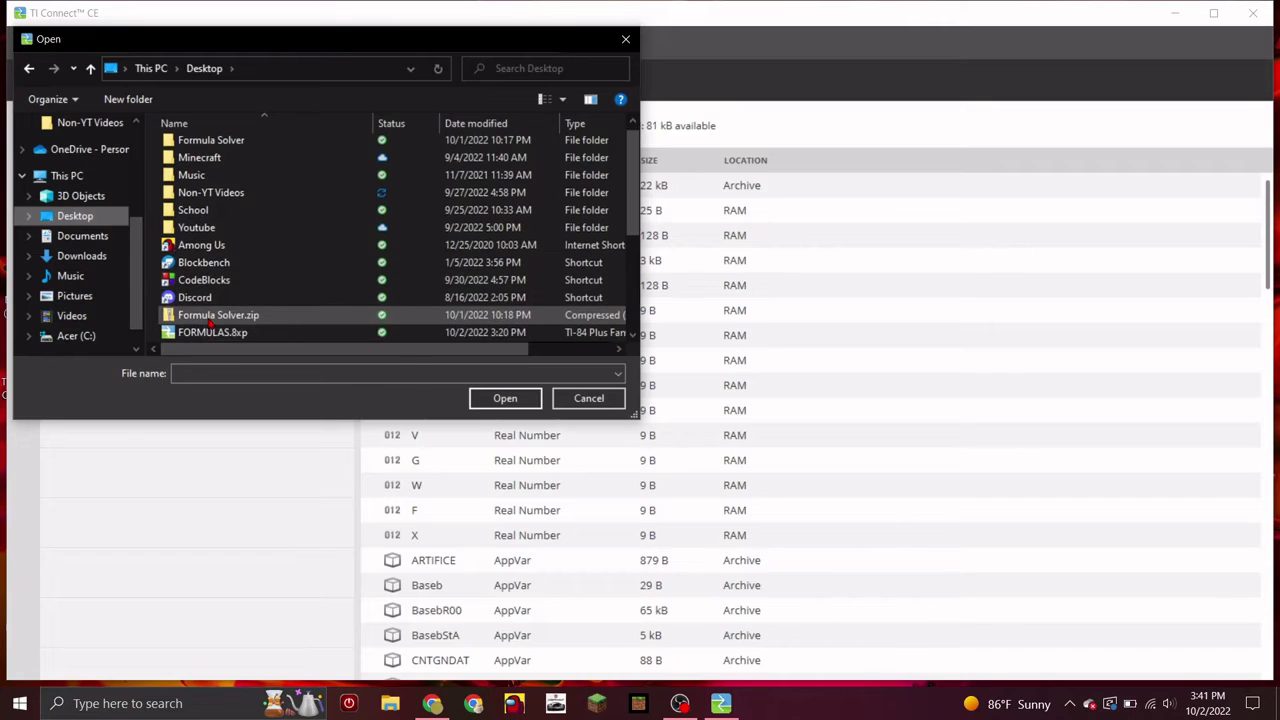
{"action": "left_click", "coordinate": [212, 332]}
{"action": "left_click", "coordinate": [505, 398]}
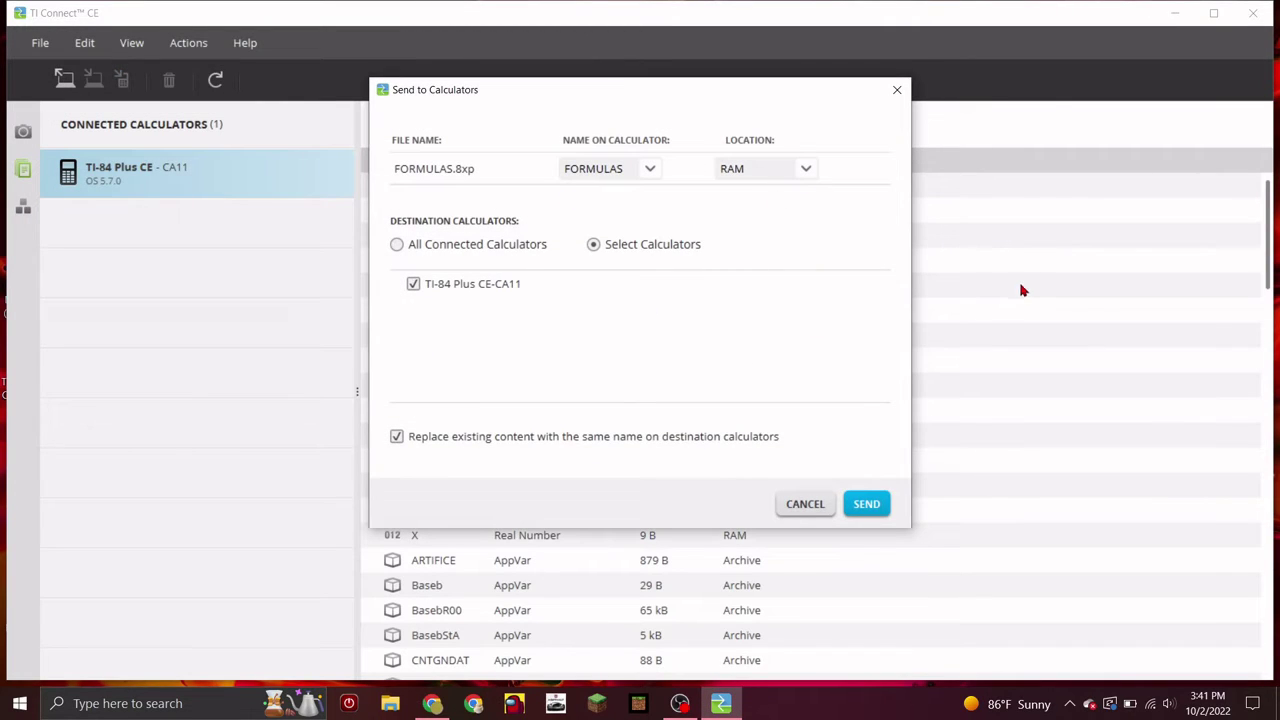
- Send FORMULAS to the TI-84 Plus CE, keeping the storage location on RAM
{"action": "left_click", "coordinate": [806, 169]}
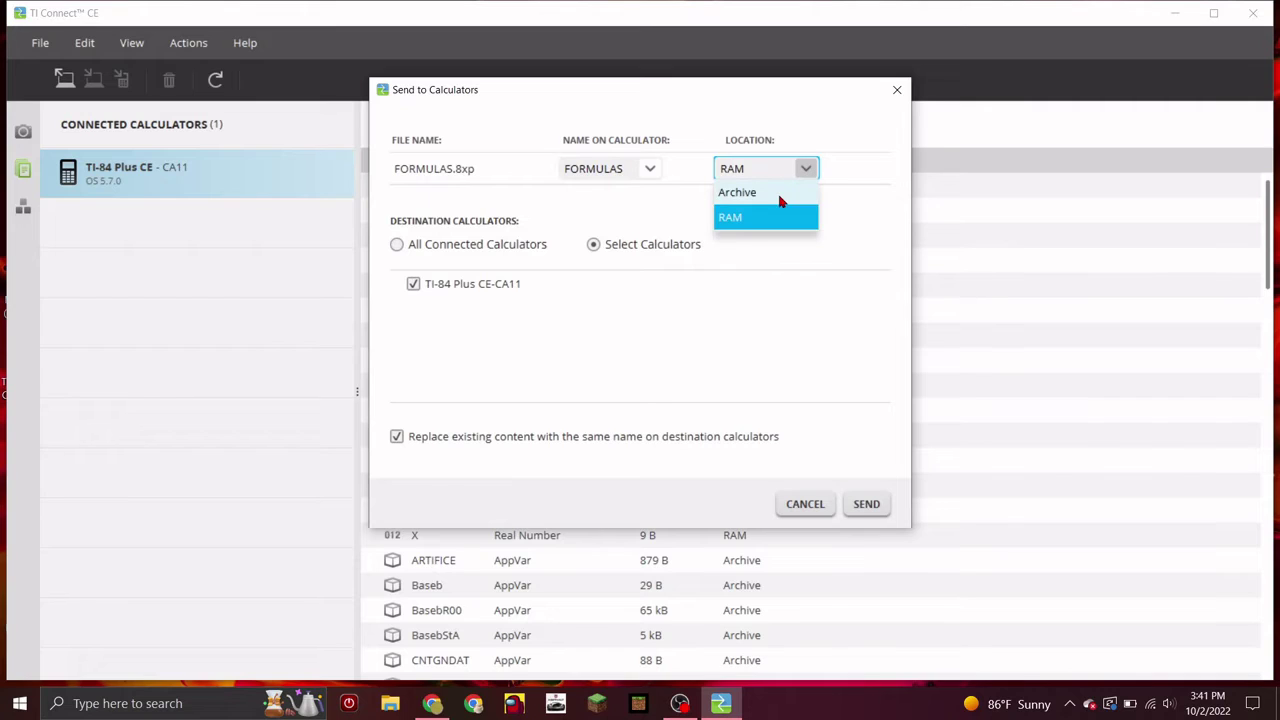
{"action": "left_click", "coordinate": [760, 226]}
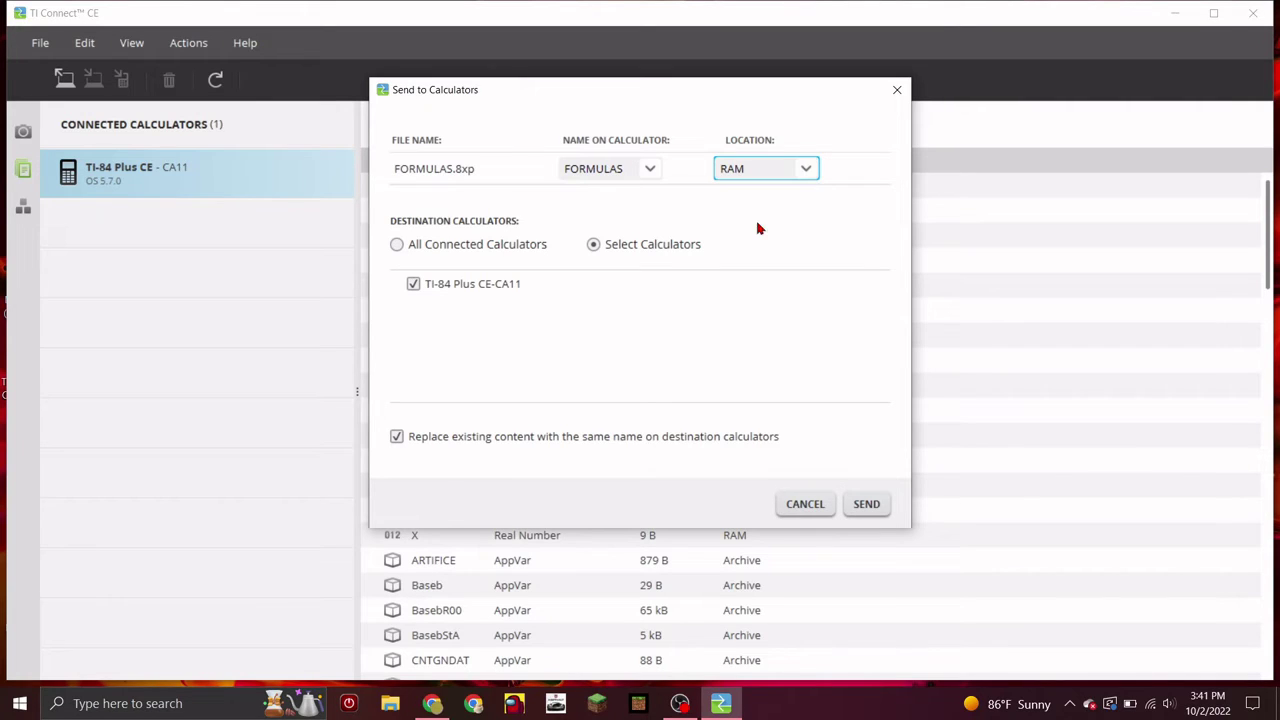
{"action": "left_click", "coordinate": [851, 509]}
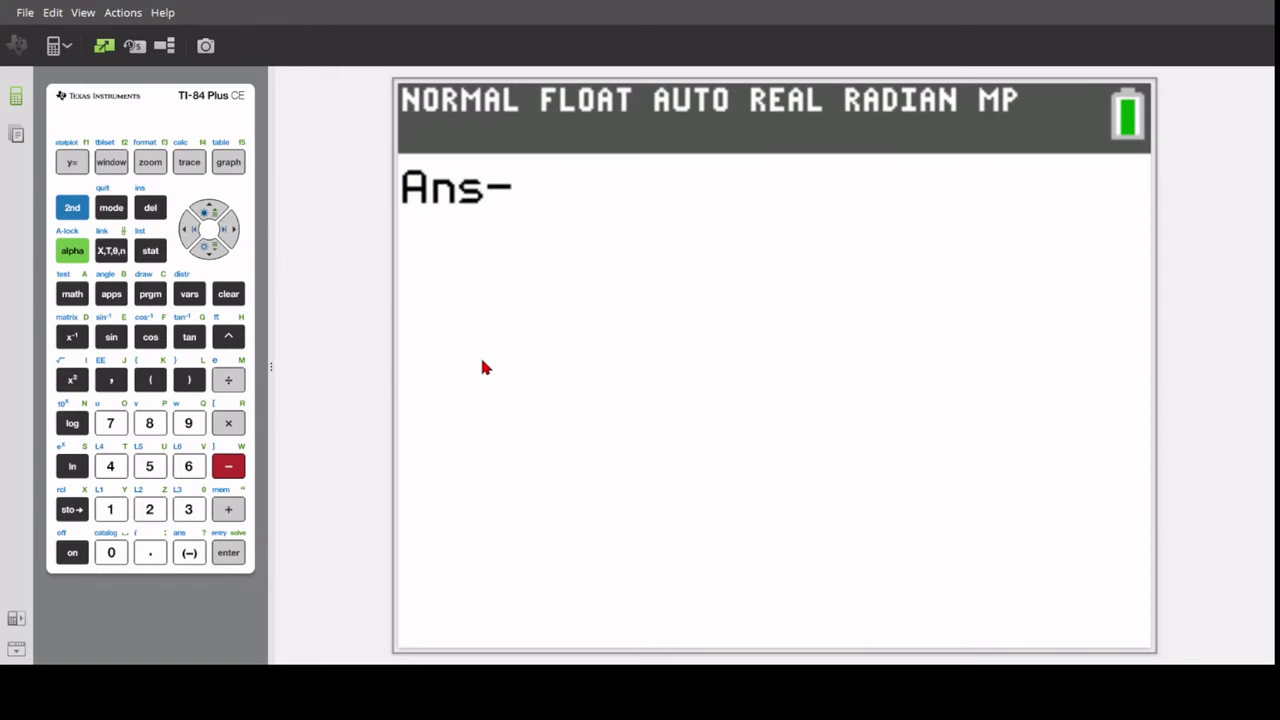
- Clear the home screen and run prgmFORMULAS from the TI-Basic EXEC list
{"action": "left_click", "coordinate": [240, 295]}
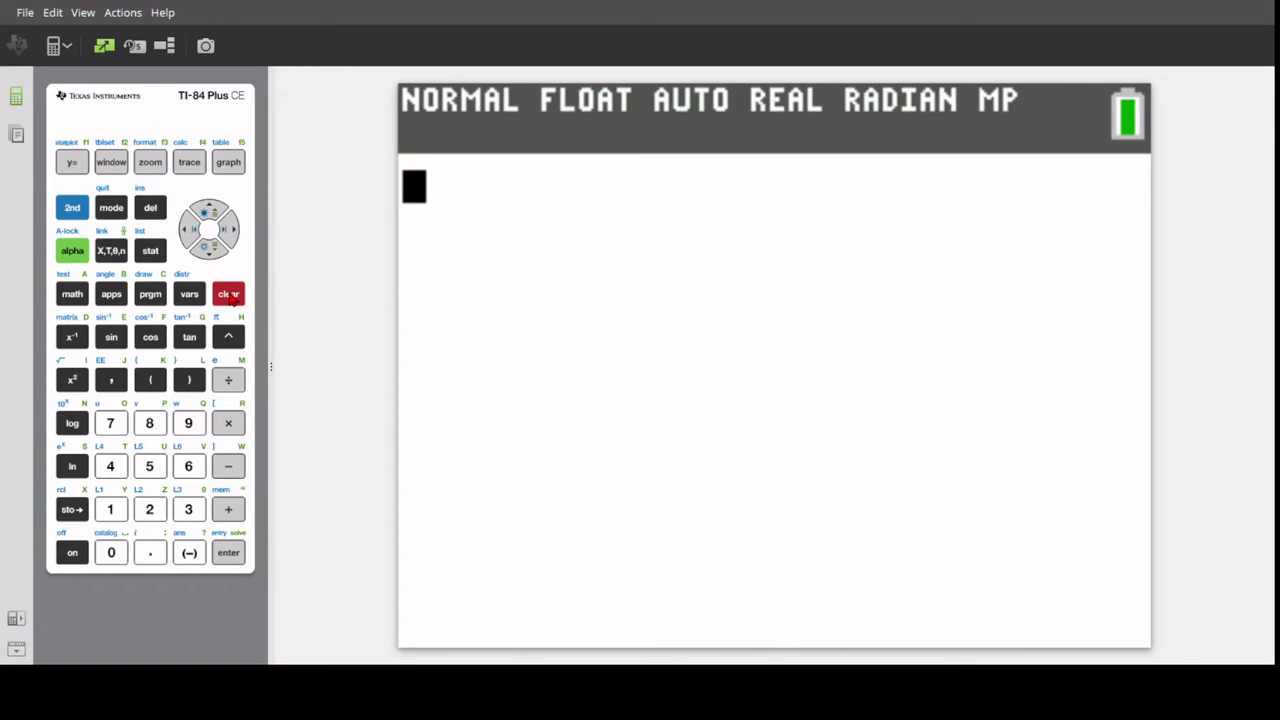
{"action": "left_click", "coordinate": [146, 296]}
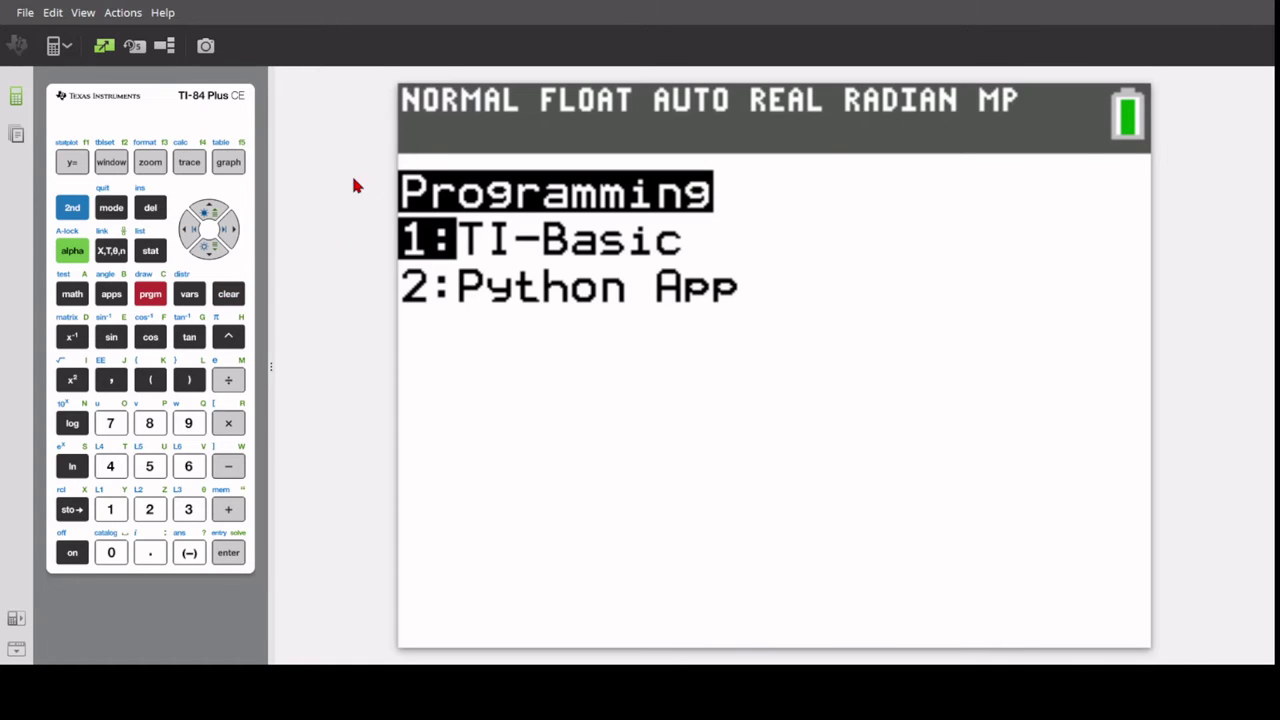
{"action": "left_click", "coordinate": [229, 556]}
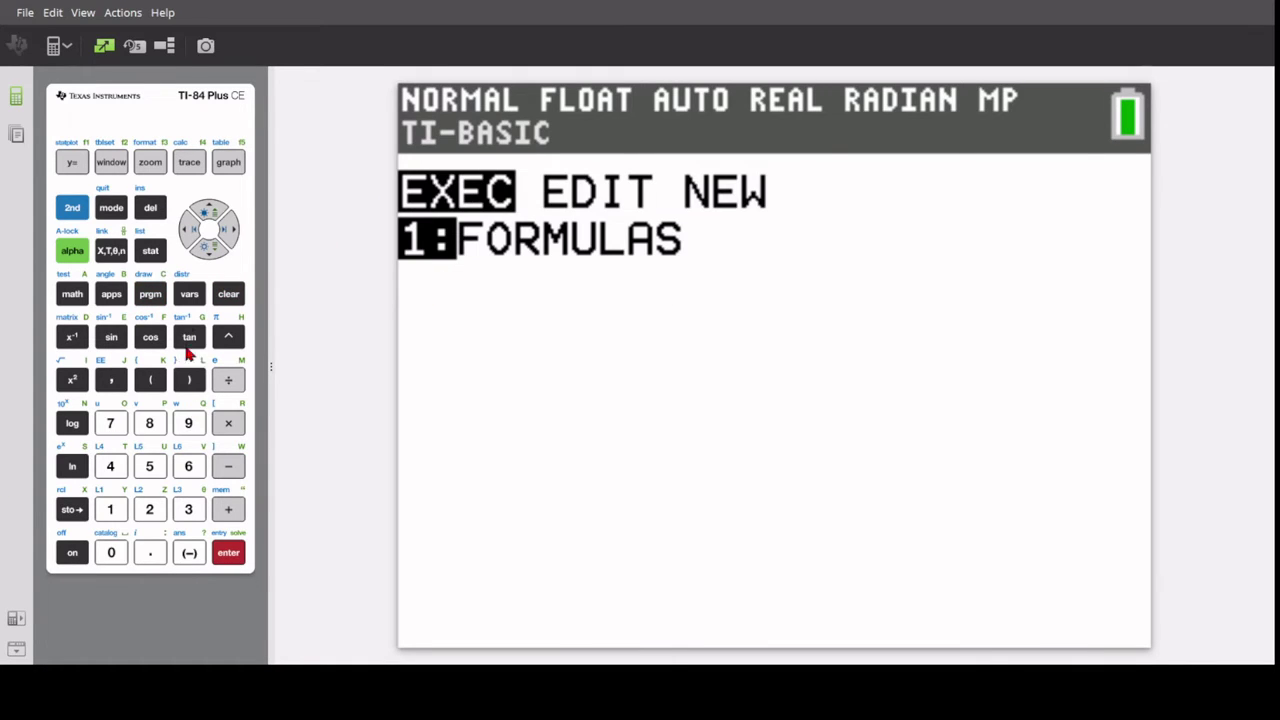
{"action": "left_click", "coordinate": [231, 236]}
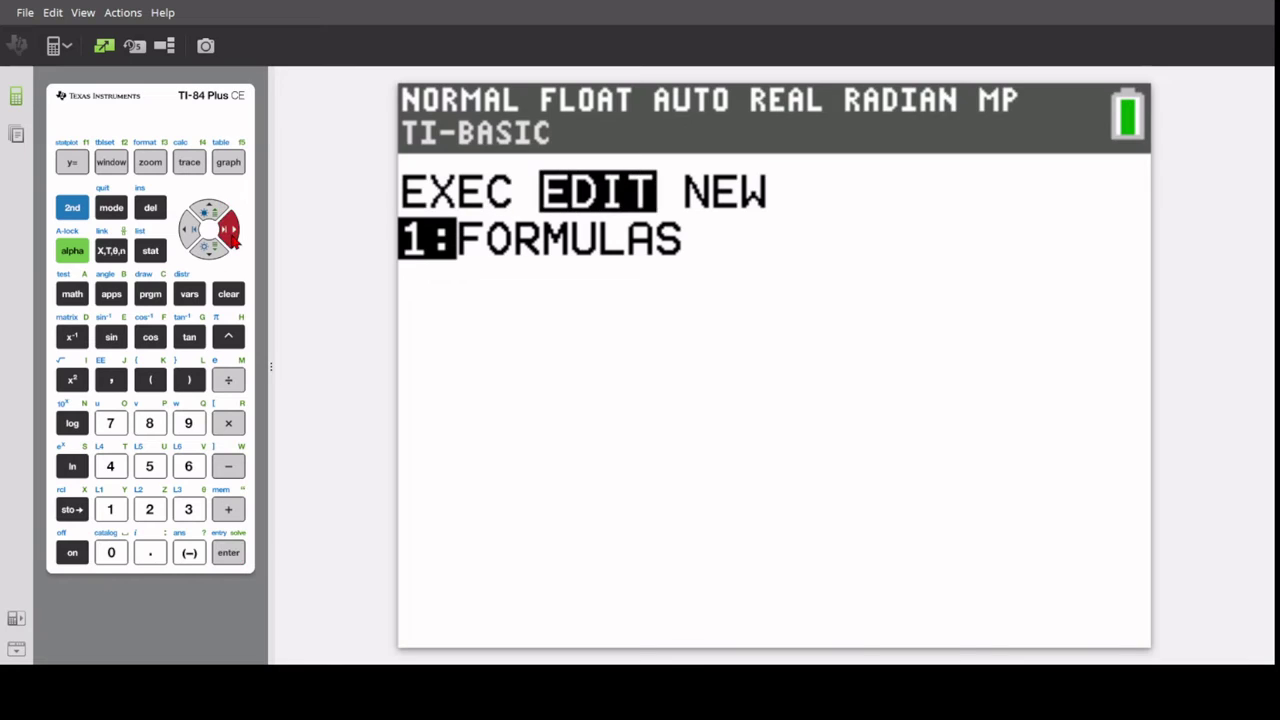
{"action": "left_click", "coordinate": [231, 236]}
{"action": "left_click", "coordinate": [231, 236]}
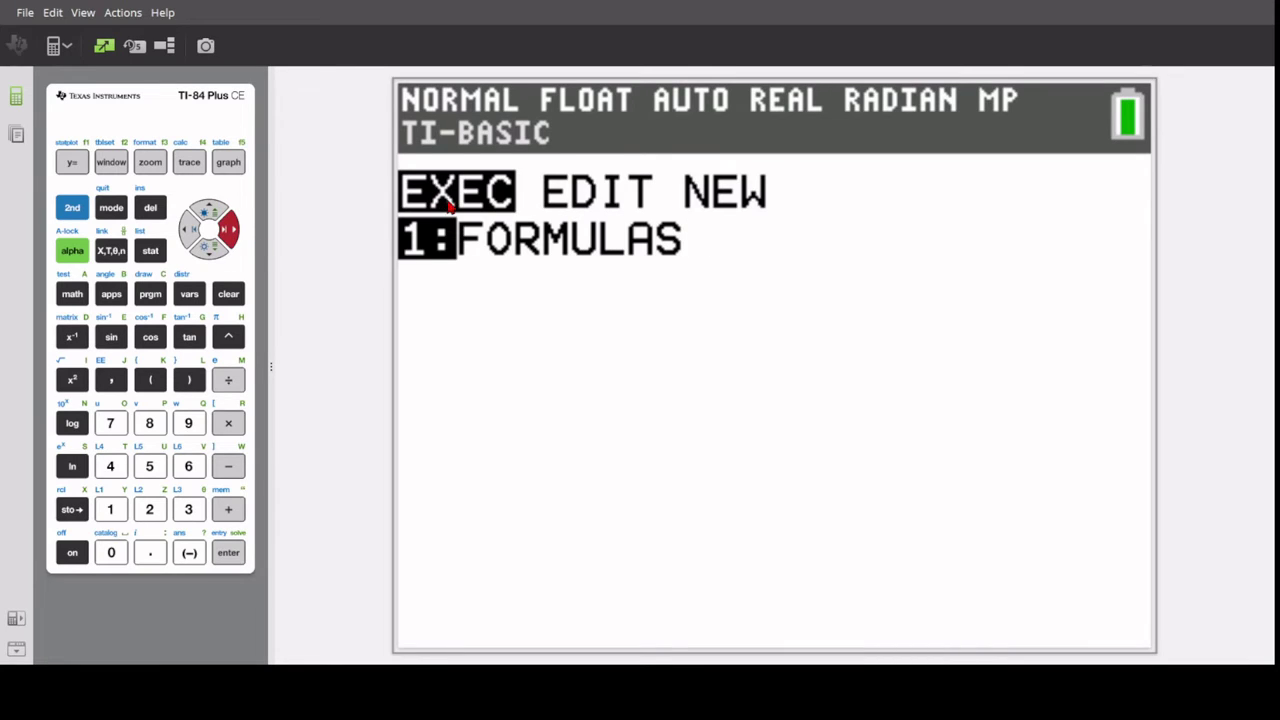
{"action": "left_click", "coordinate": [228, 554]}
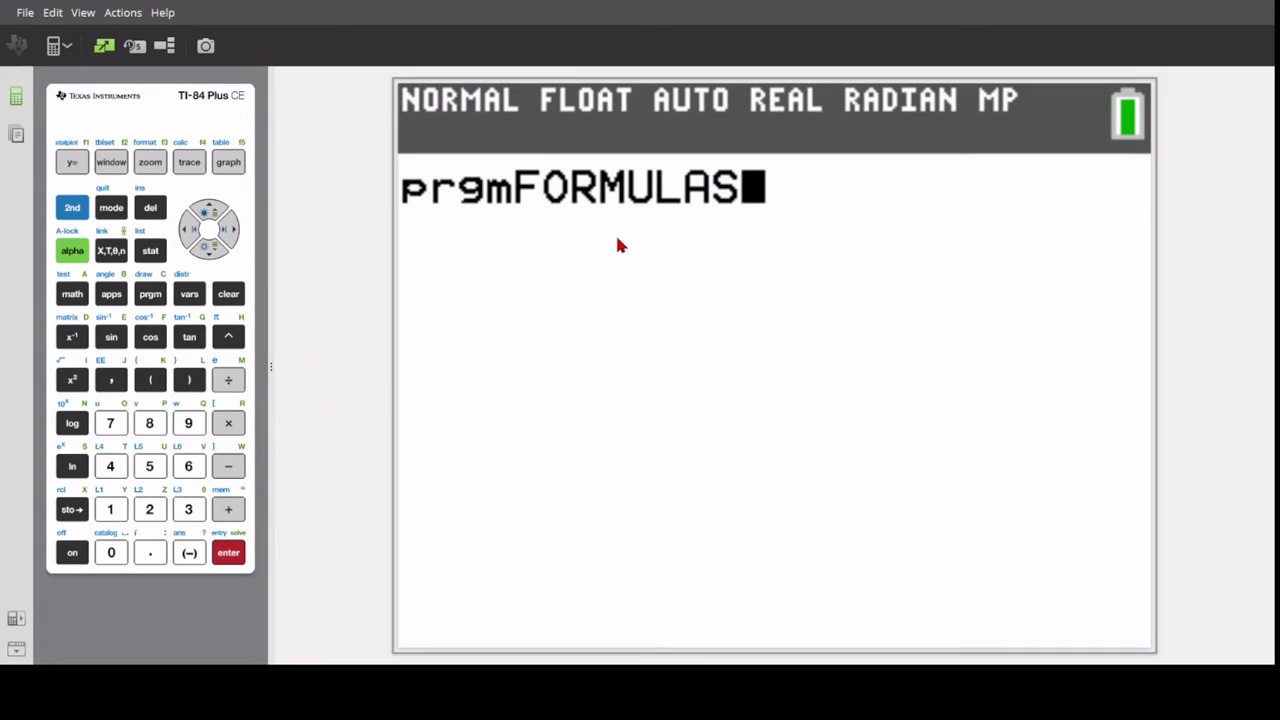
{"action": "left_click", "coordinate": [226, 555]}
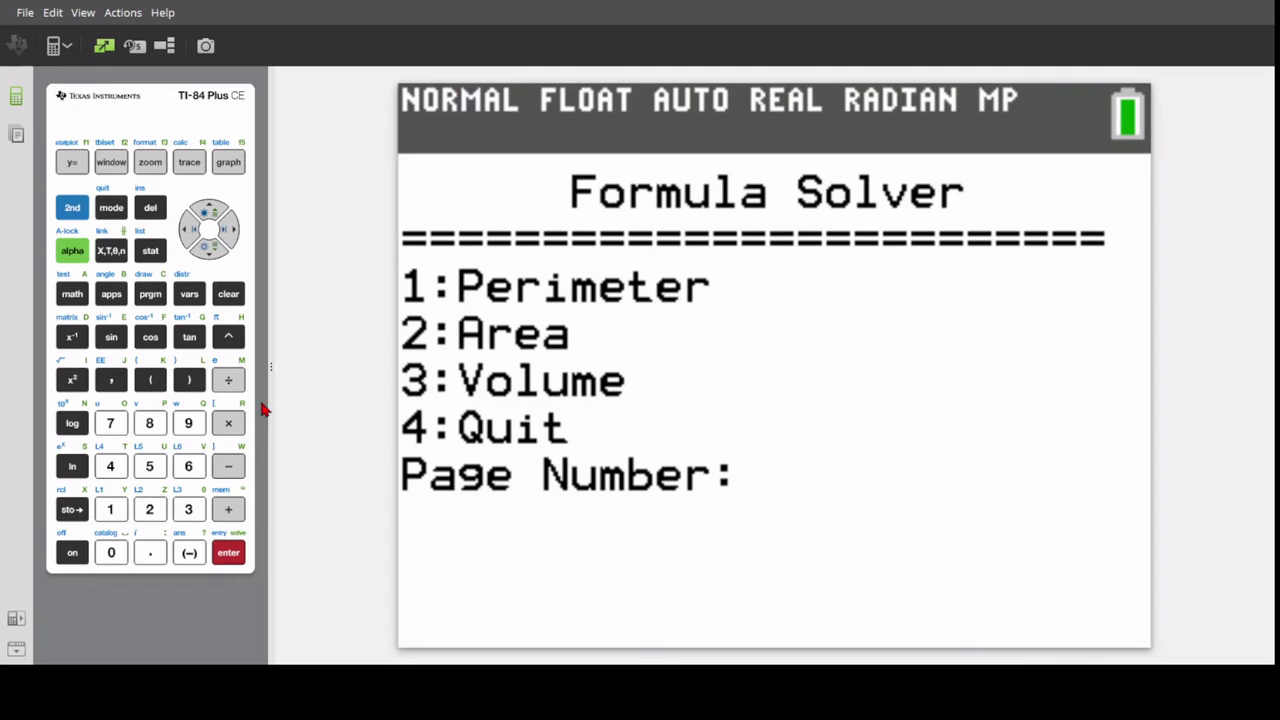
- Enter page 3 for the Volume formulas and browse the shapes, landing on 3:Cone
{"action": "left_click", "coordinate": [189, 511]}
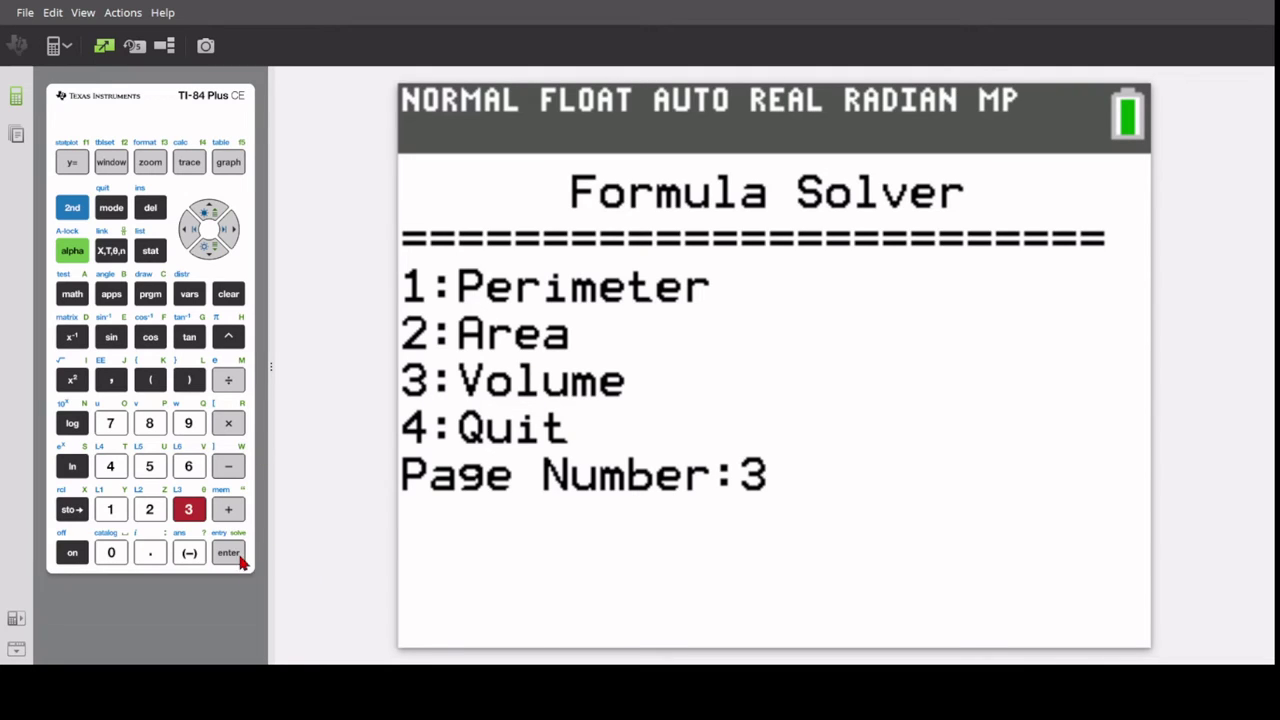
{"action": "left_click", "coordinate": [236, 555]}
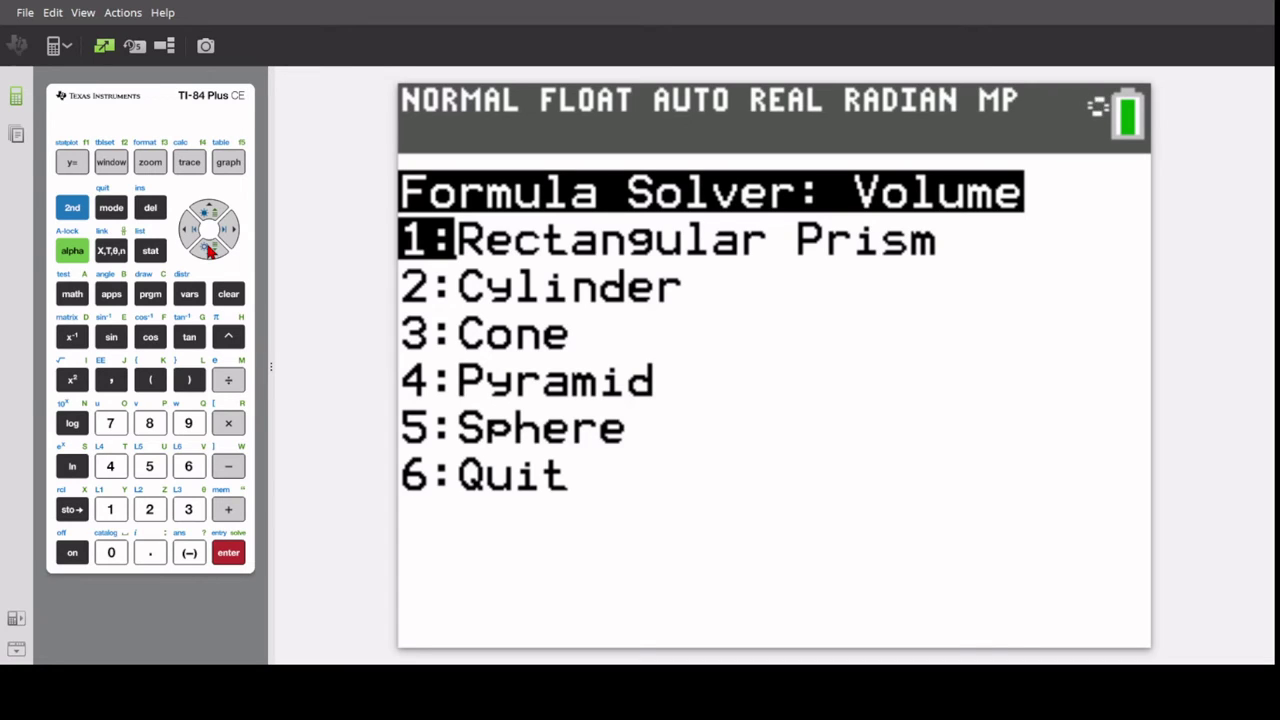
{"action": "left_click", "coordinate": [209, 248]}
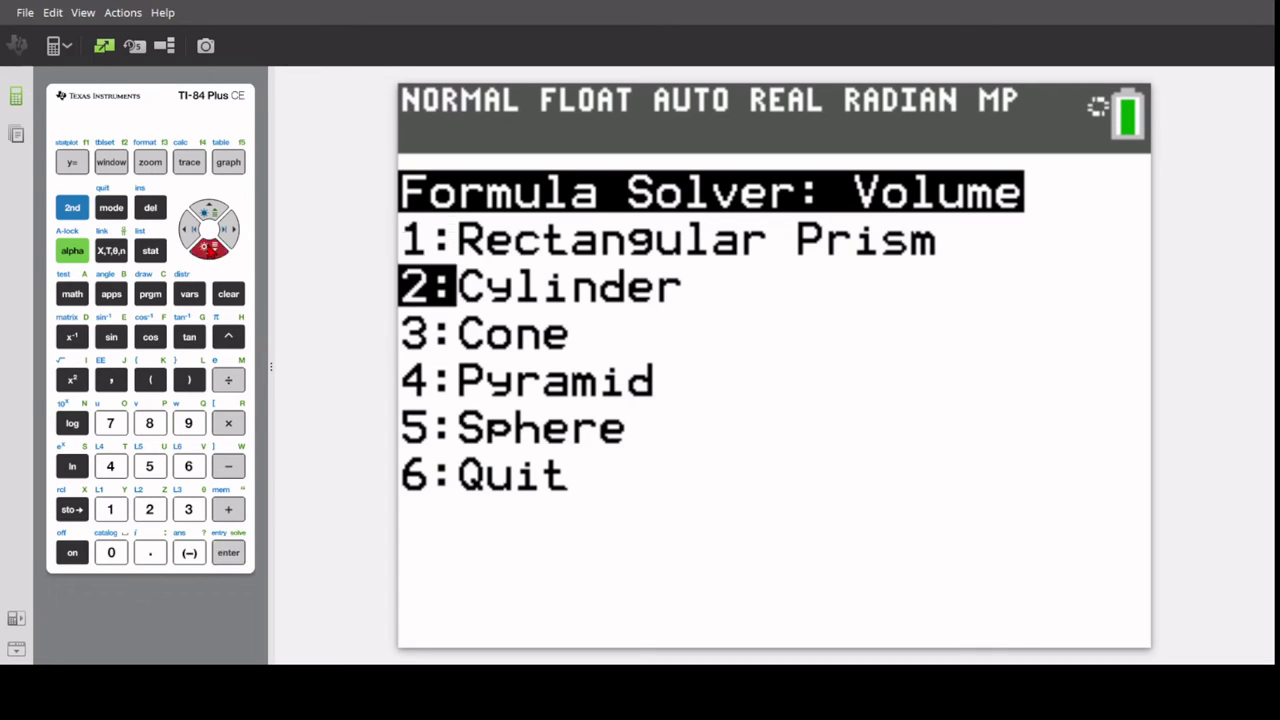
{"action": "left_click", "coordinate": [209, 248]}
{"action": "left_click", "coordinate": [209, 248]}
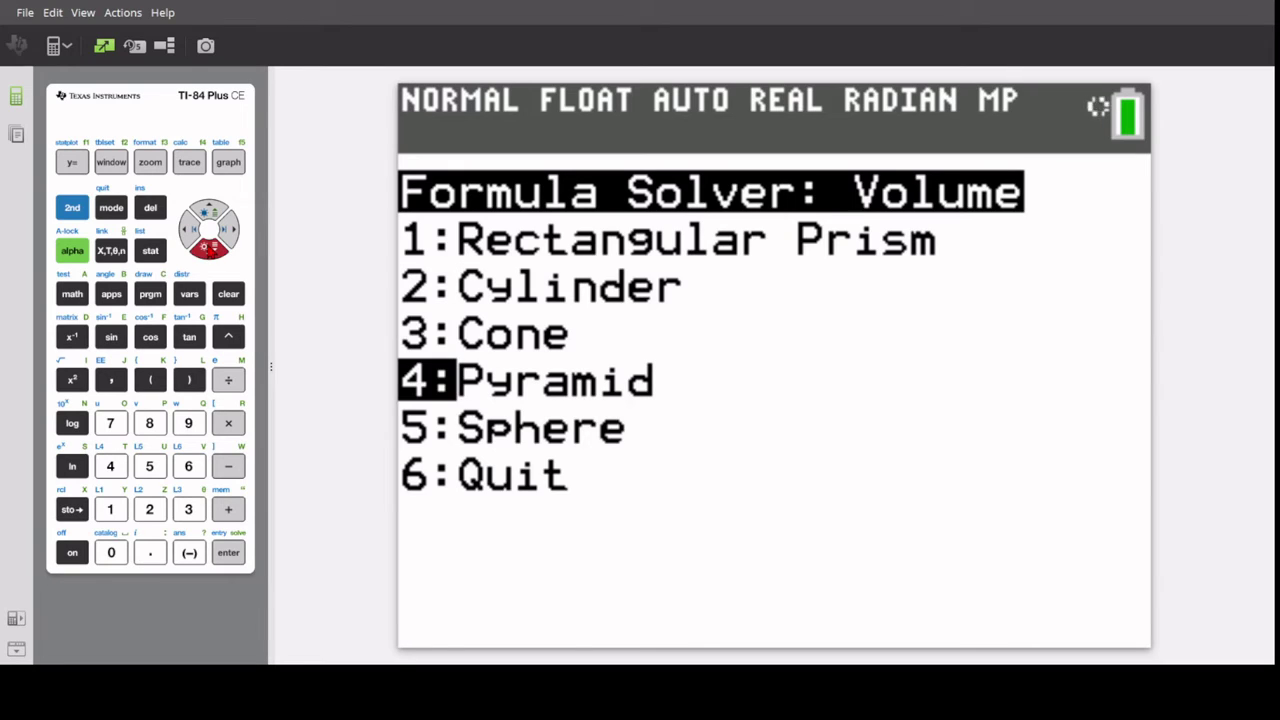
{"action": "left_click", "coordinate": [209, 248]}
{"action": "left_click", "coordinate": [208, 214]}
{"action": "left_click", "coordinate": [208, 214]}
{"action": "left_click", "coordinate": [208, 214]}
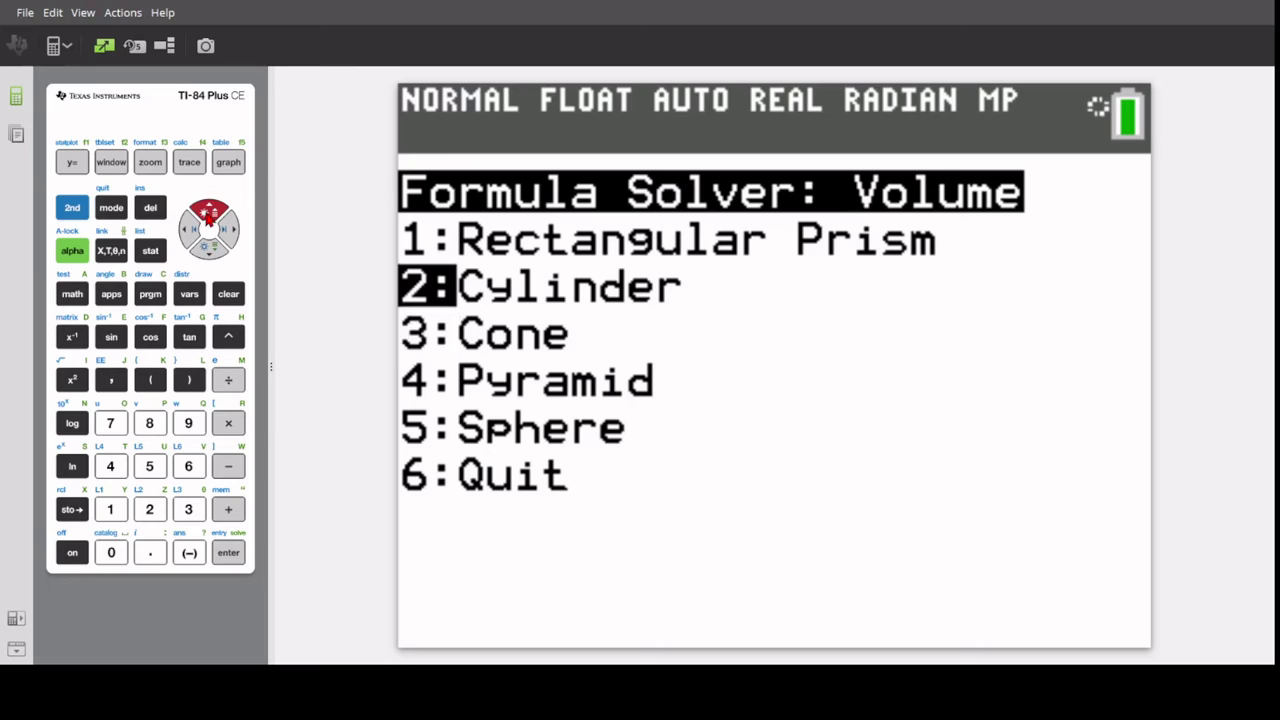
{"action": "left_click", "coordinate": [209, 250]}
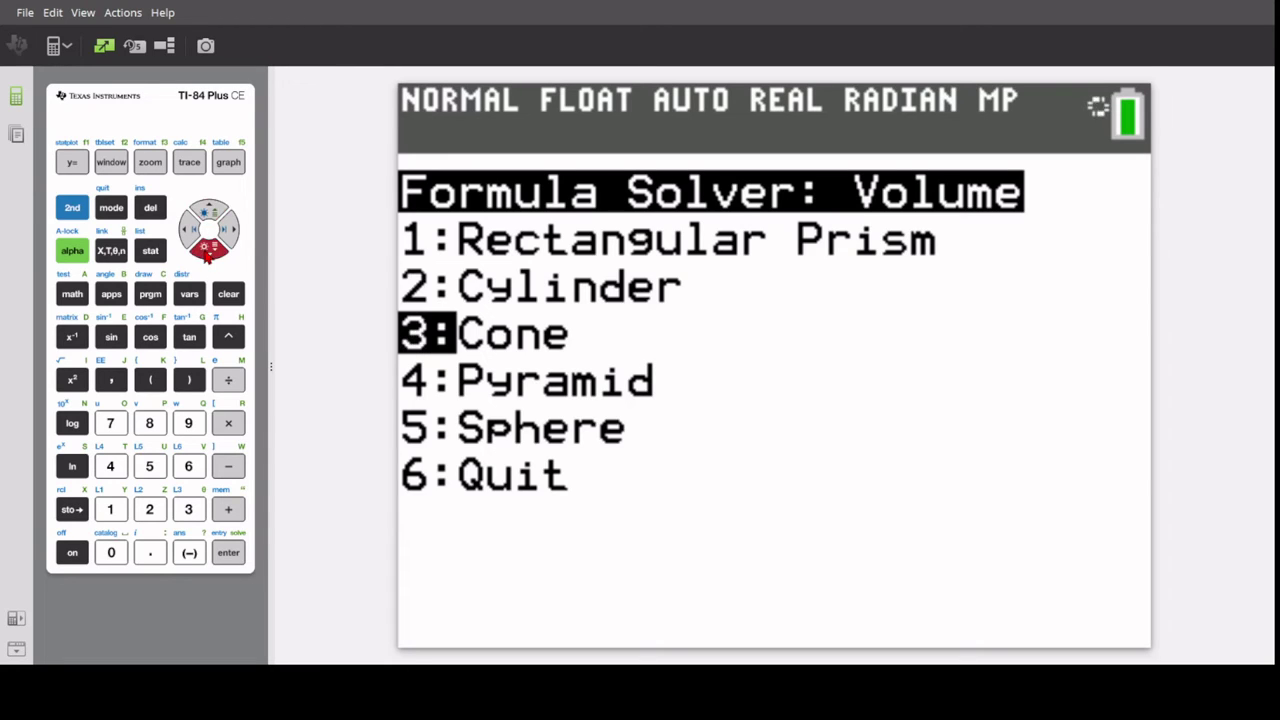
- Compute the cone volume for radius 3 and height 6, giving 56.54866776
{"action": "left_click", "coordinate": [229, 555]}
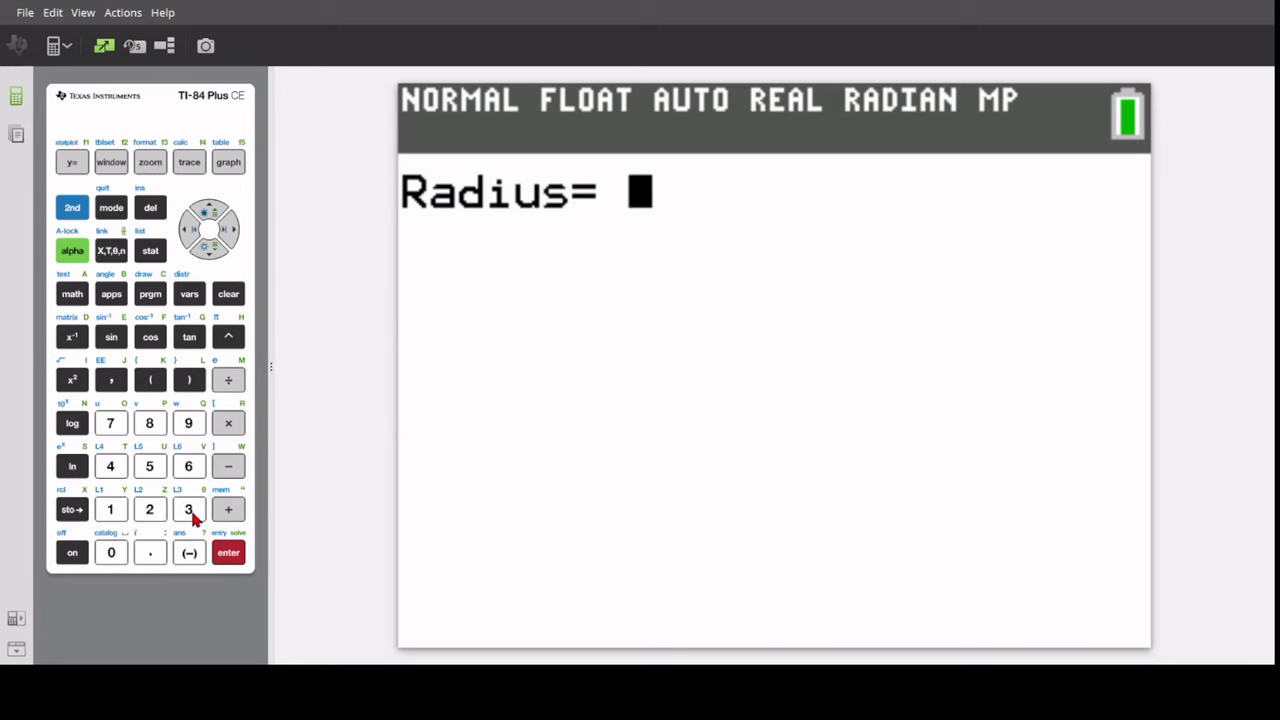
{"action": "left_click", "coordinate": [189, 512]}
{"action": "left_click", "coordinate": [228, 553]}
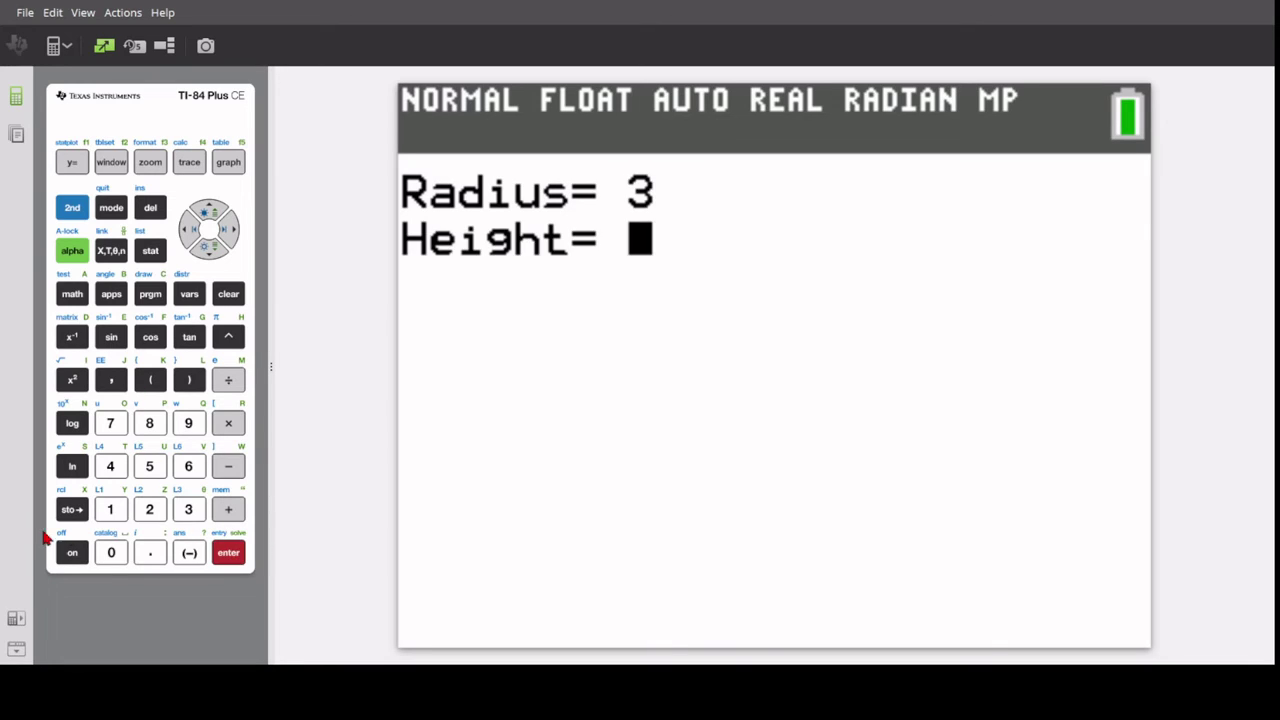
{"action": "left_click", "coordinate": [188, 466]}
{"action": "left_click", "coordinate": [228, 553]}
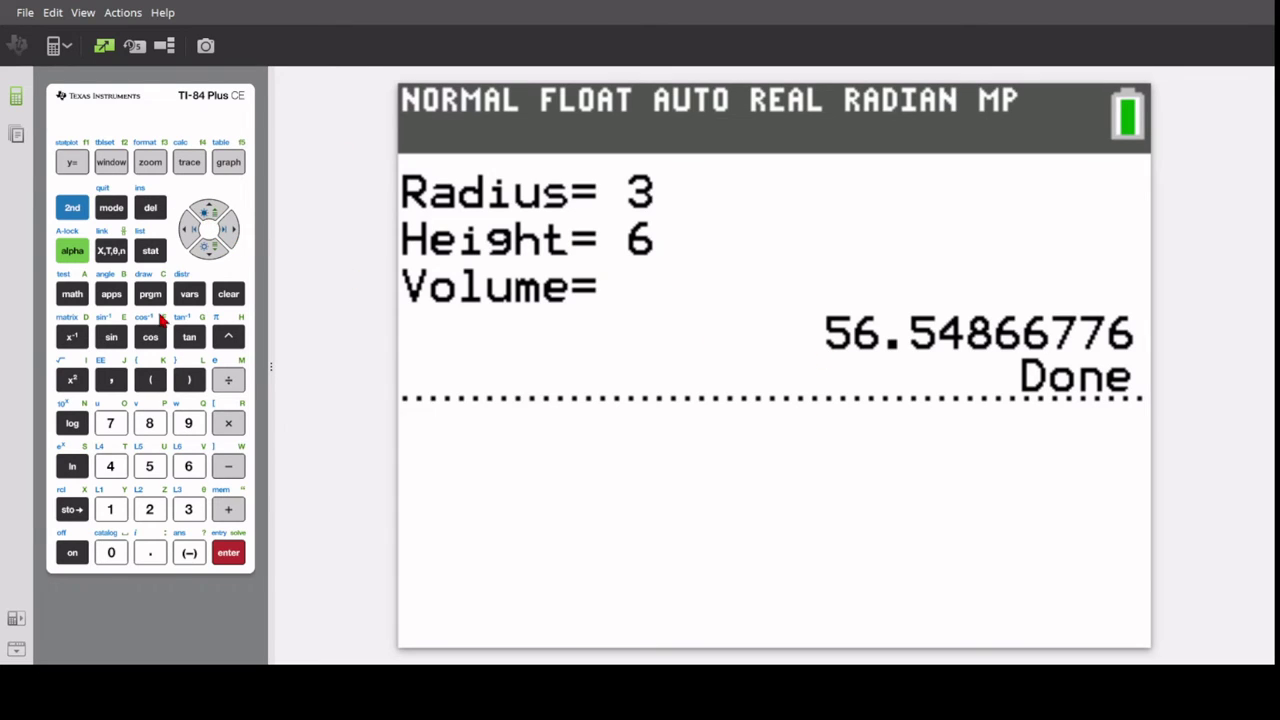
- Recall prgmFORMULAS from the home-screen history and run it again
{"action": "left_click", "coordinate": [208, 211]}
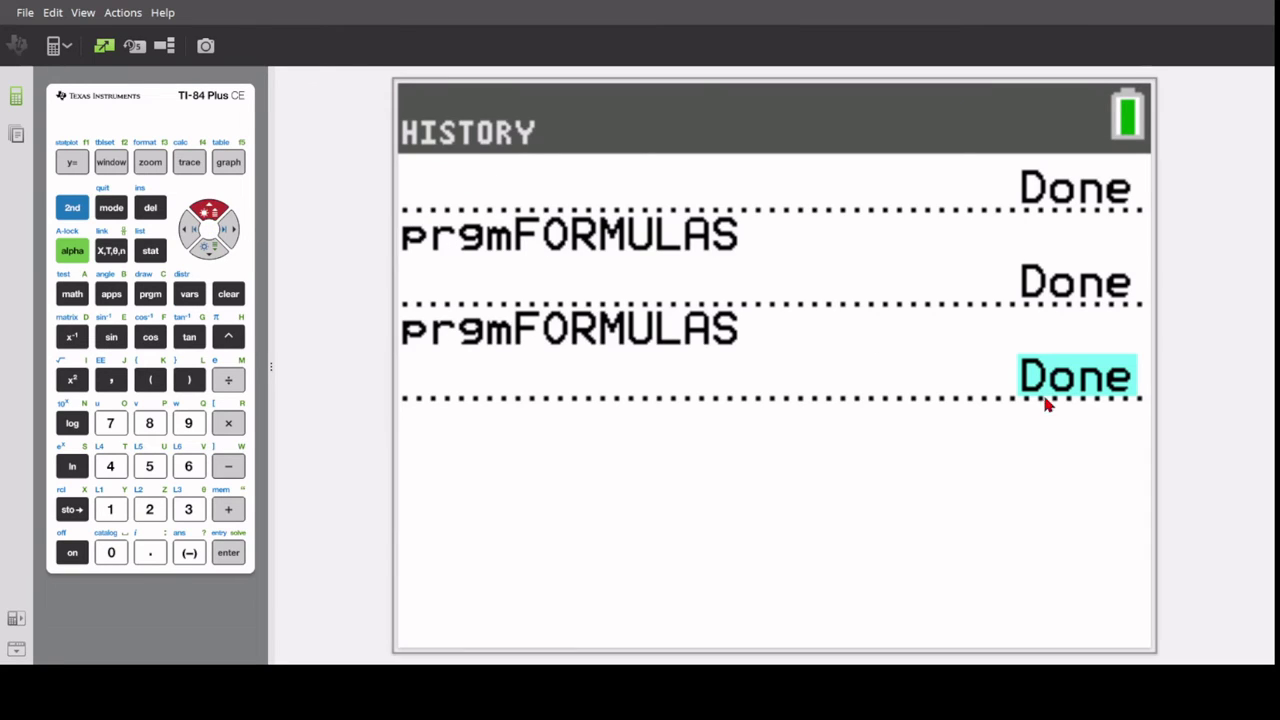
{"action": "left_click", "coordinate": [210, 212]}
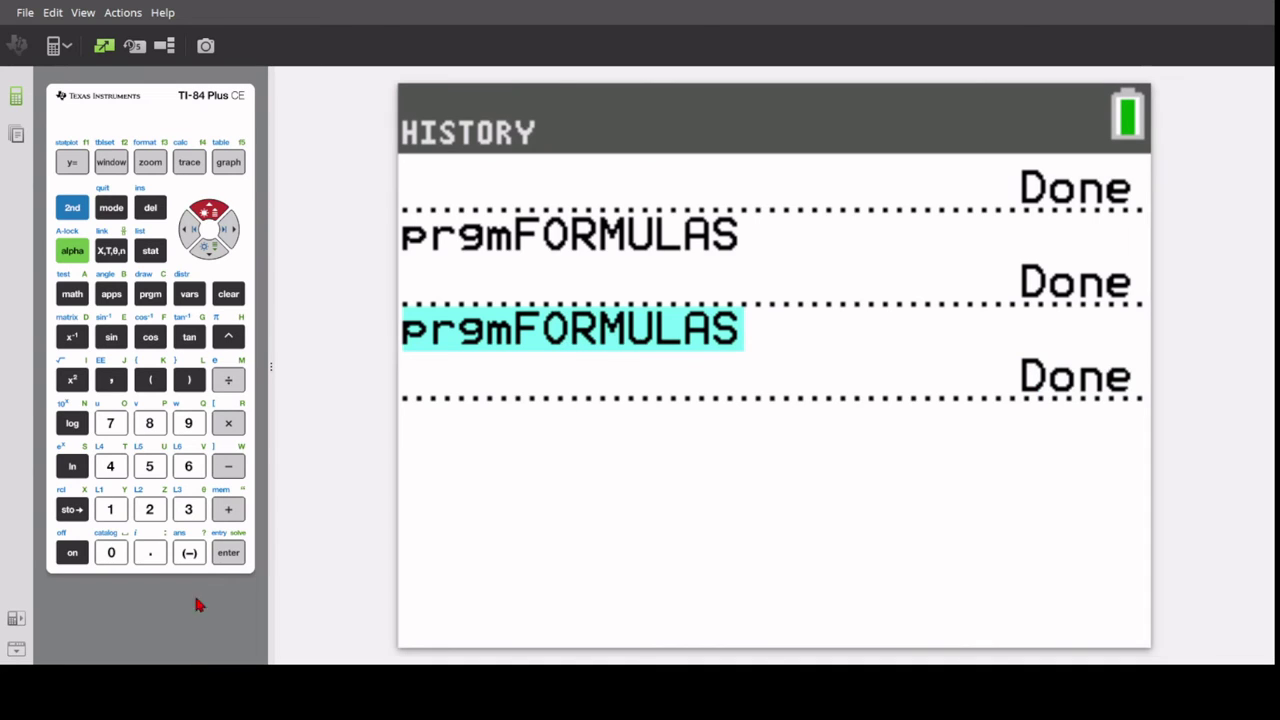
{"action": "left_click", "coordinate": [228, 553]}
{"action": "left_click", "coordinate": [228, 553]}
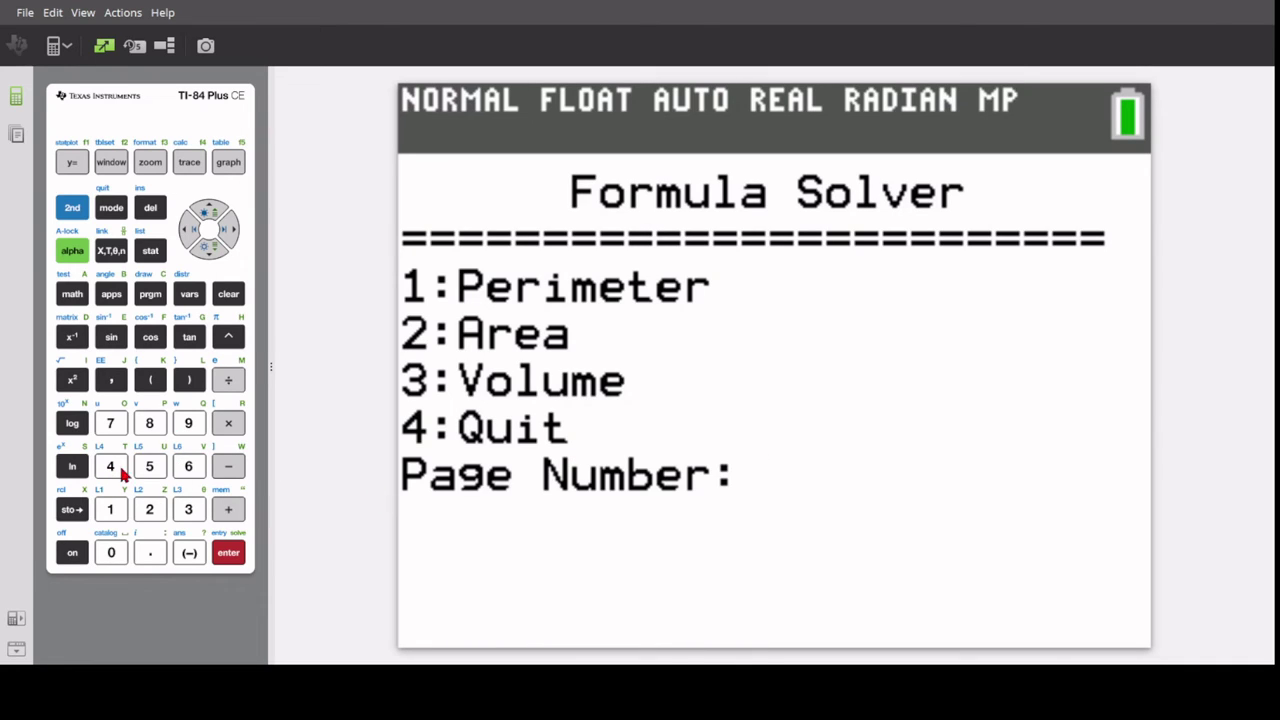
{"action": "left_click", "coordinate": [111, 468]}
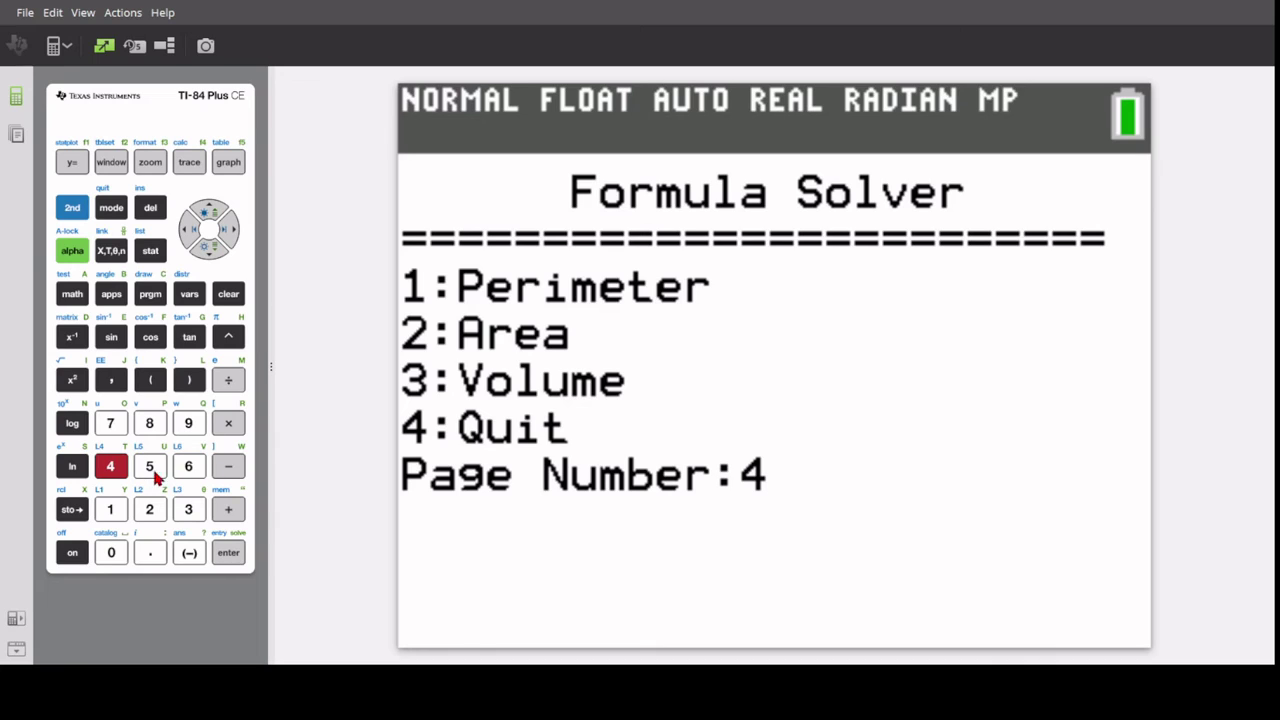
{"action": "left_click", "coordinate": [152, 472]}
{"action": "left_click", "coordinate": [193, 472]}
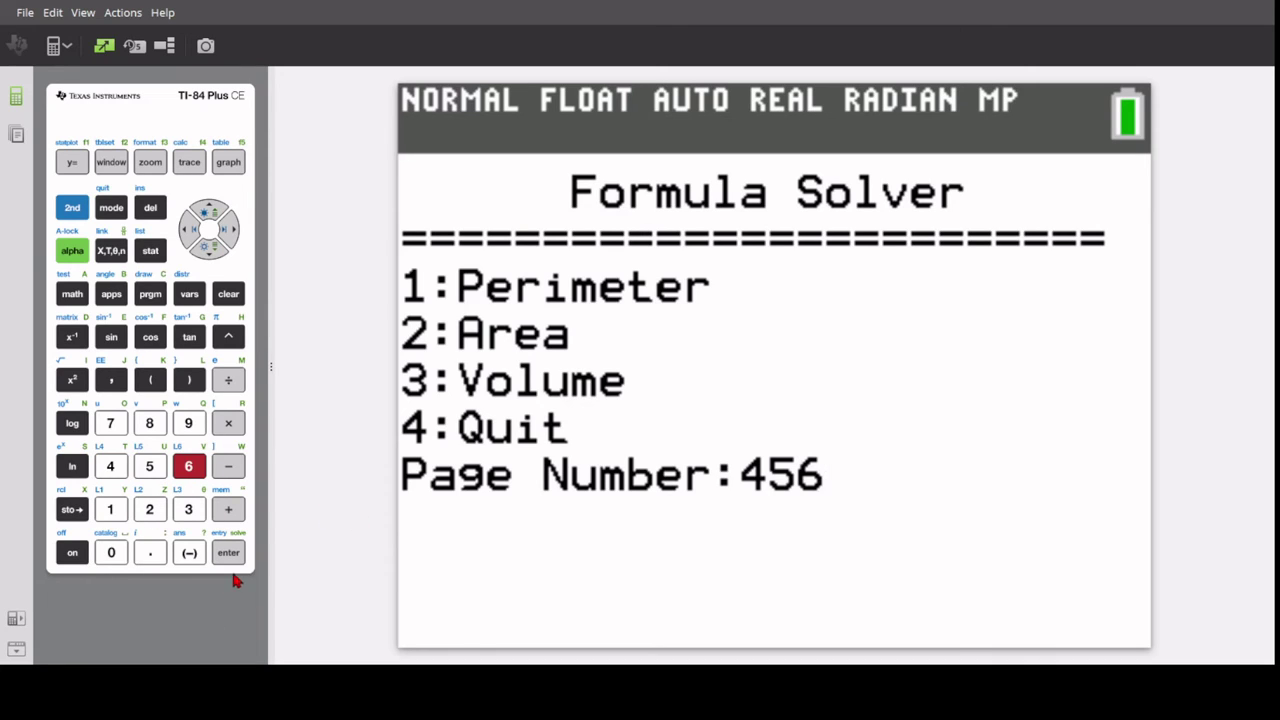
{"action": "left_click", "coordinate": [231, 553]}
{"action": "left_click", "coordinate": [211, 214]}
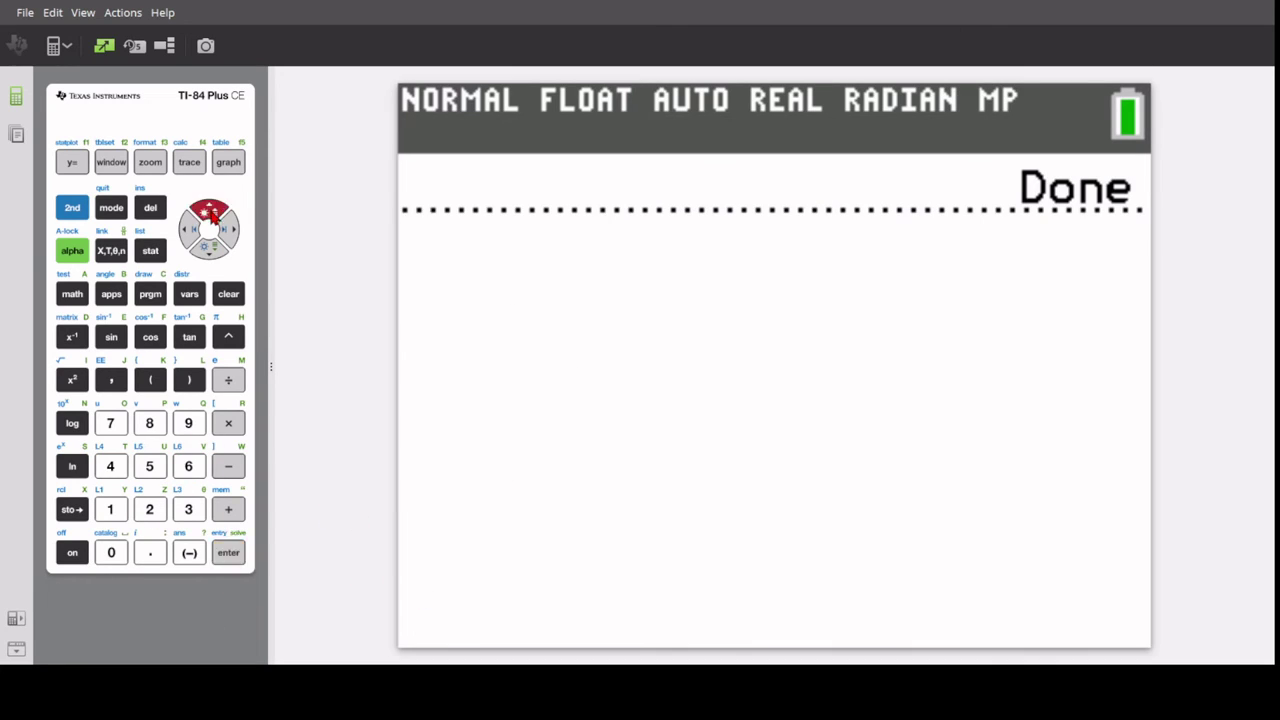
{"action": "left_click", "coordinate": [236, 555]}
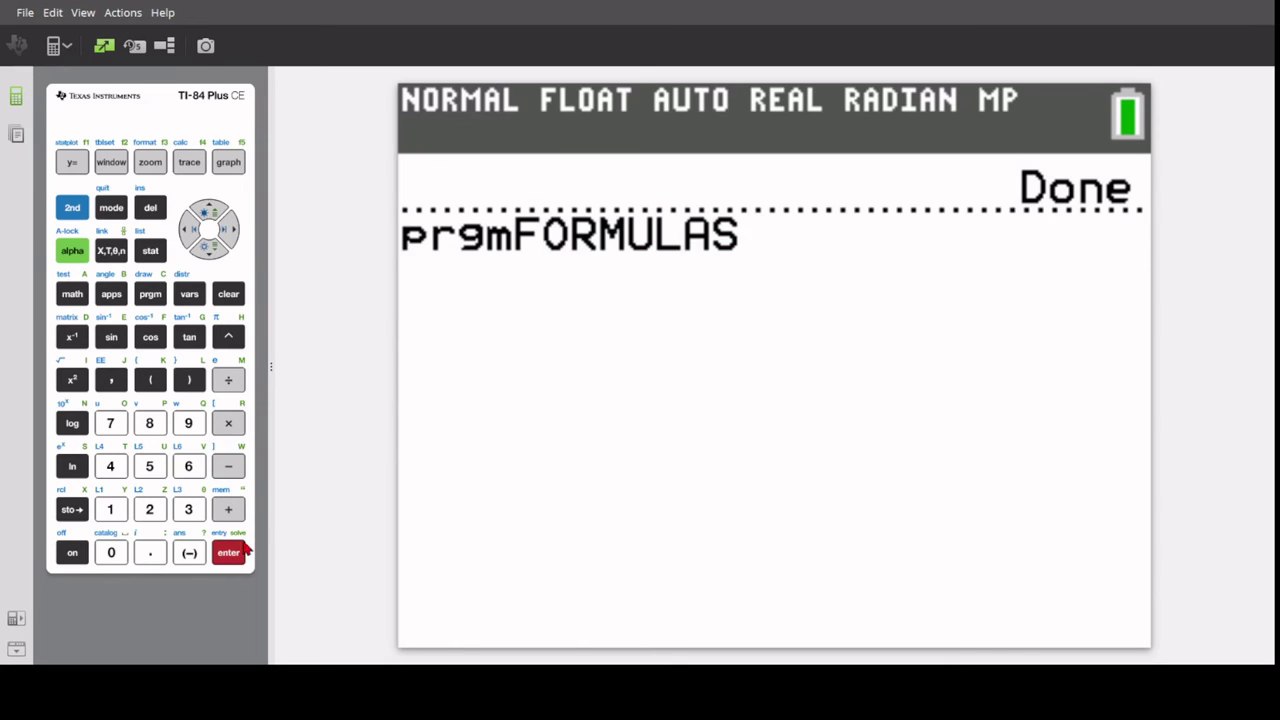
{"action": "left_click", "coordinate": [223, 552]}
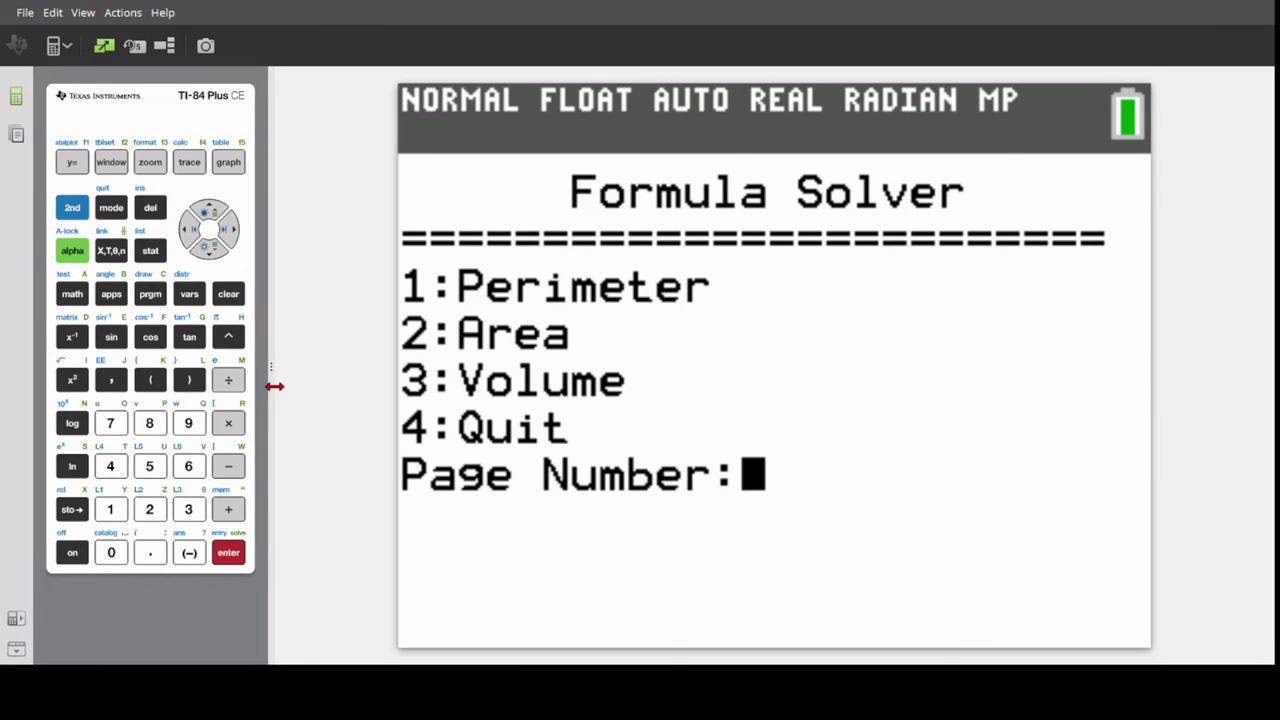
- Open page 1, Perimeter, and browse its options from Rectangle to Circumference
{"action": "left_click", "coordinate": [109, 512]}
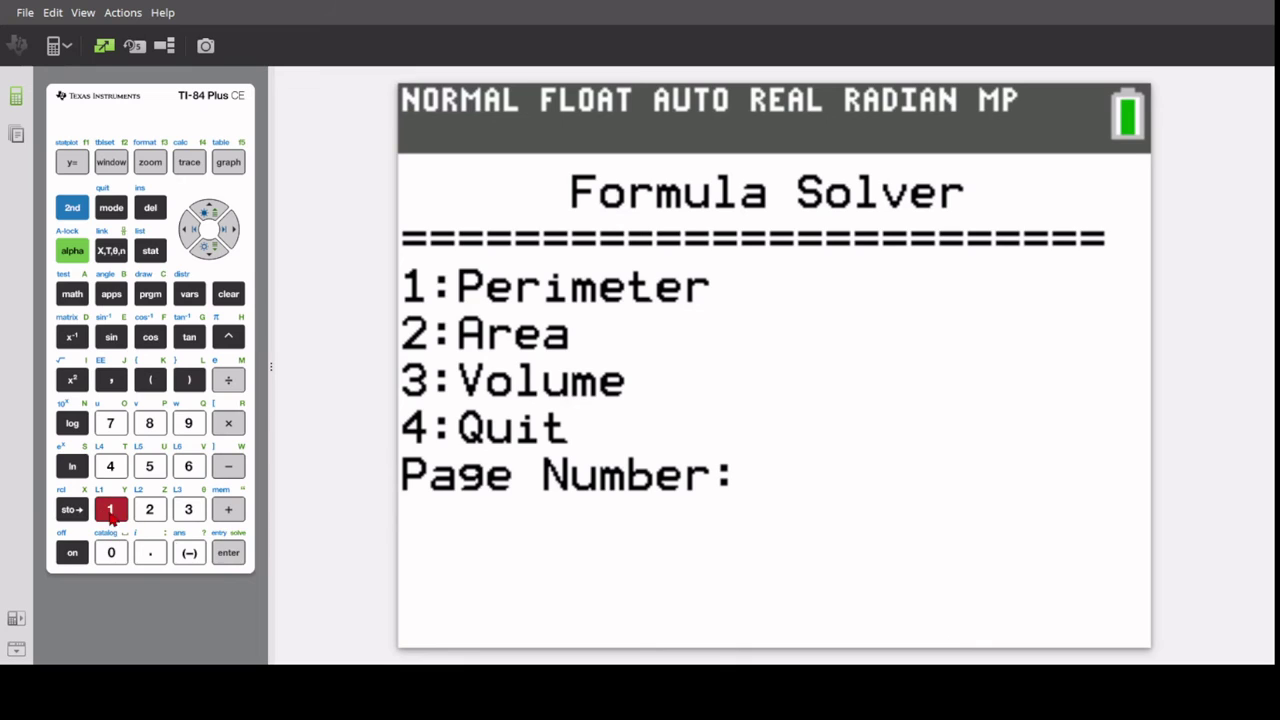
{"action": "left_click", "coordinate": [231, 558]}
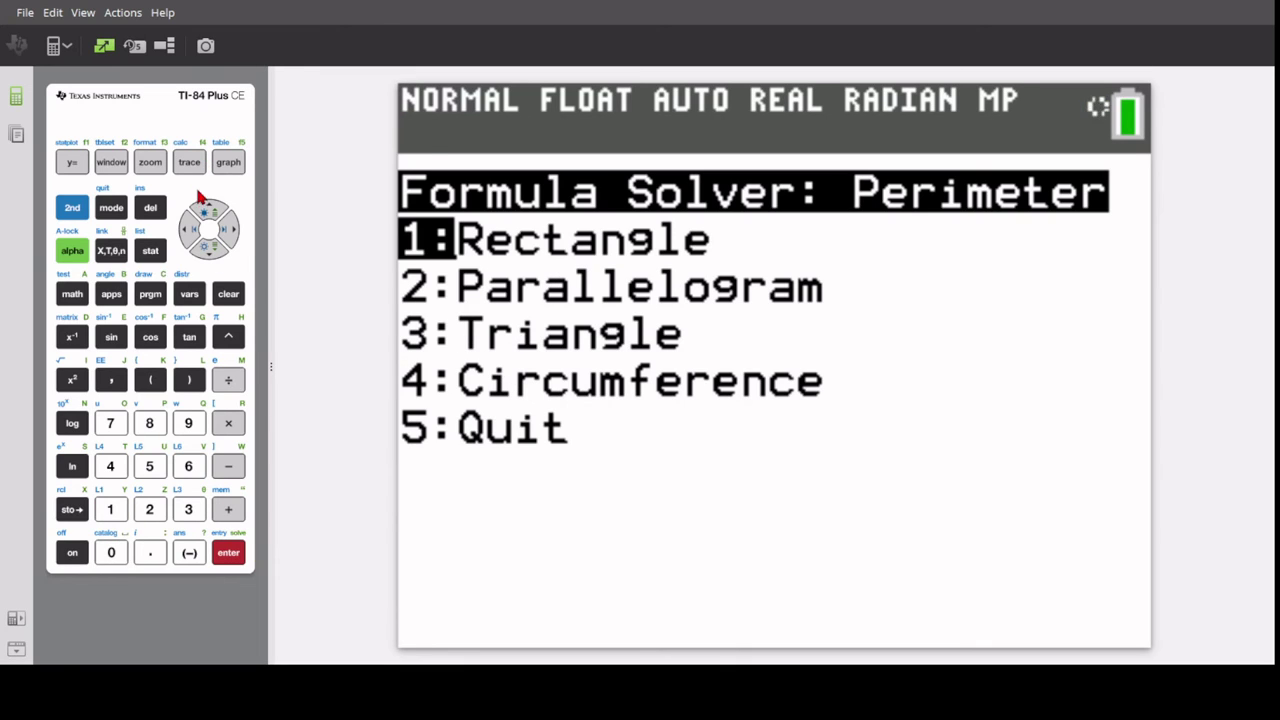
{"action": "left_click", "coordinate": [206, 248]}
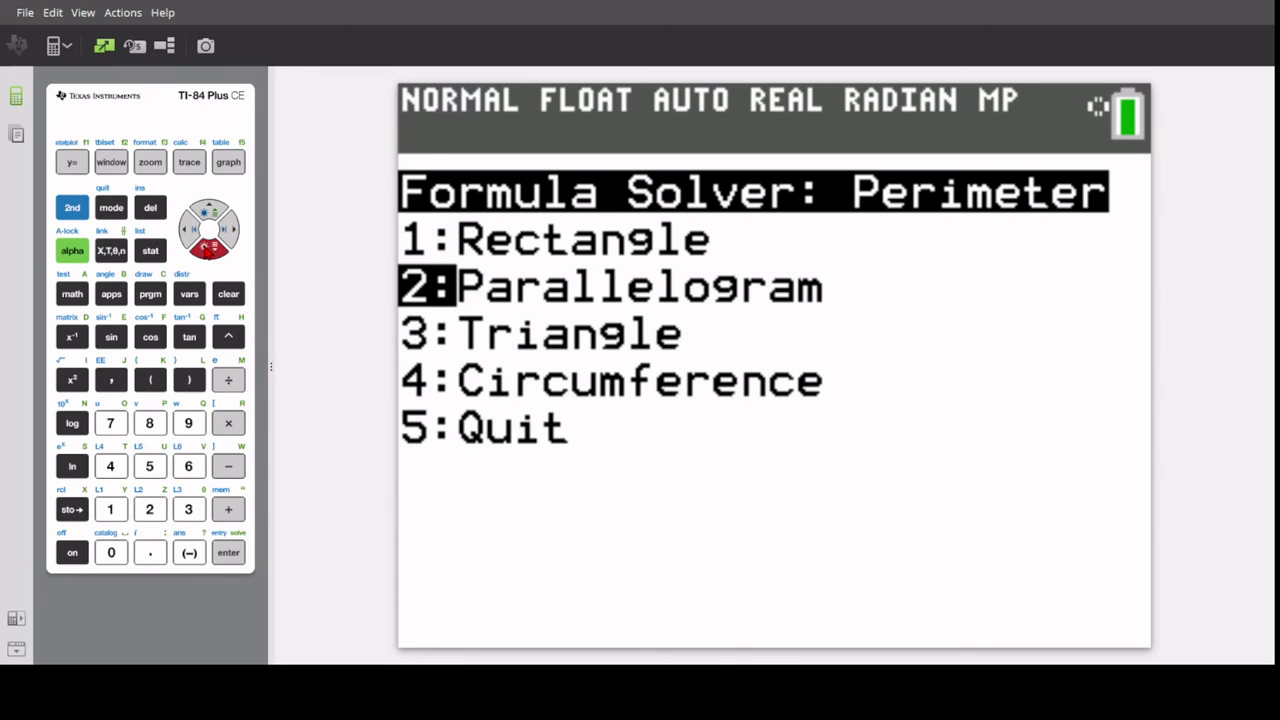
{"action": "left_click", "coordinate": [206, 248]}
{"action": "left_click", "coordinate": [206, 248]}
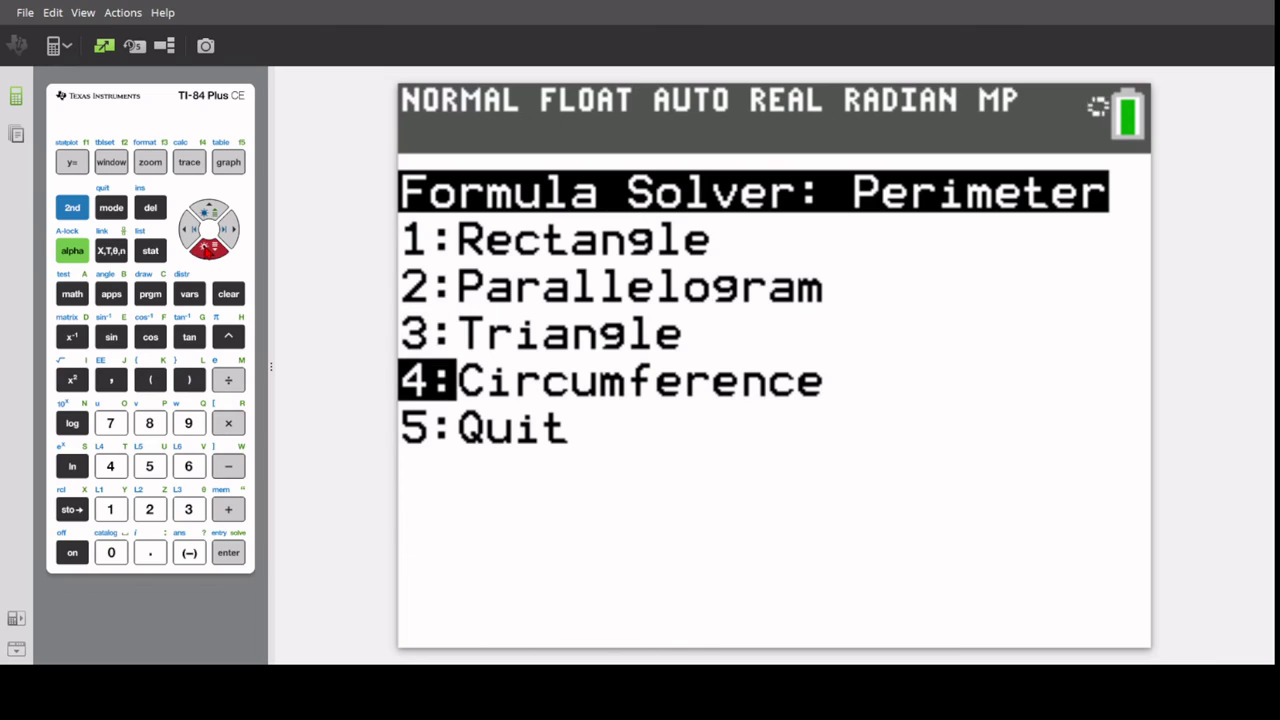
{"action": "left_click", "coordinate": [210, 214]}
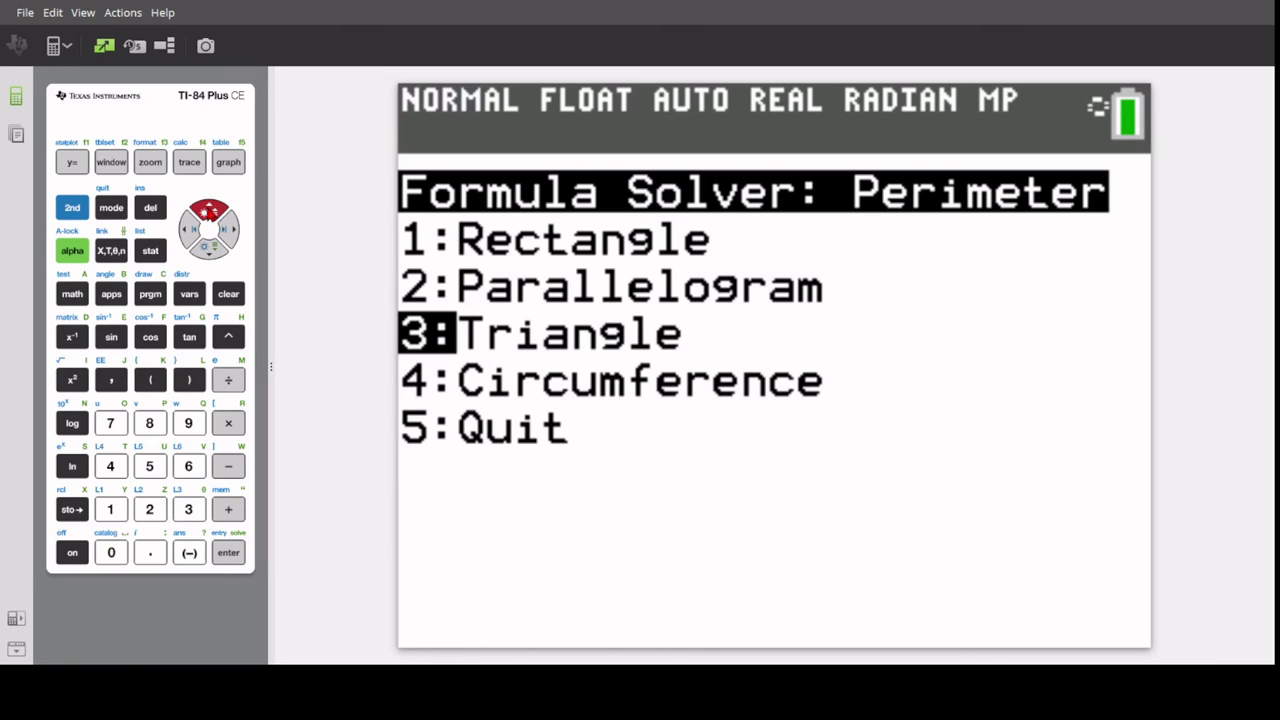
{"action": "left_click", "coordinate": [210, 214]}
{"action": "left_click", "coordinate": [210, 213]}
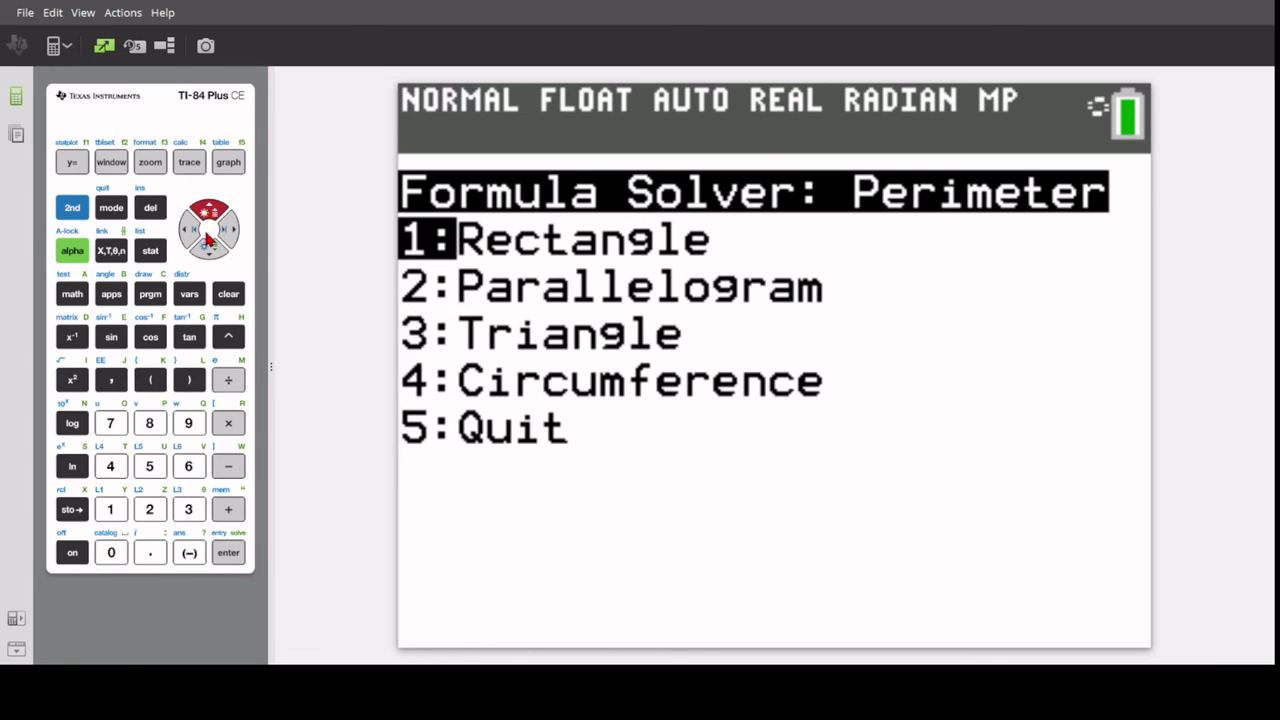
- Select 5:Quit in the Perimeter menu to end the FORMULAS program
{"action": "left_click", "coordinate": [209, 248]}
{"action": "left_click", "coordinate": [209, 248]}
{"action": "left_click", "coordinate": [209, 248]}
{"action": "left_click", "coordinate": [209, 248]}
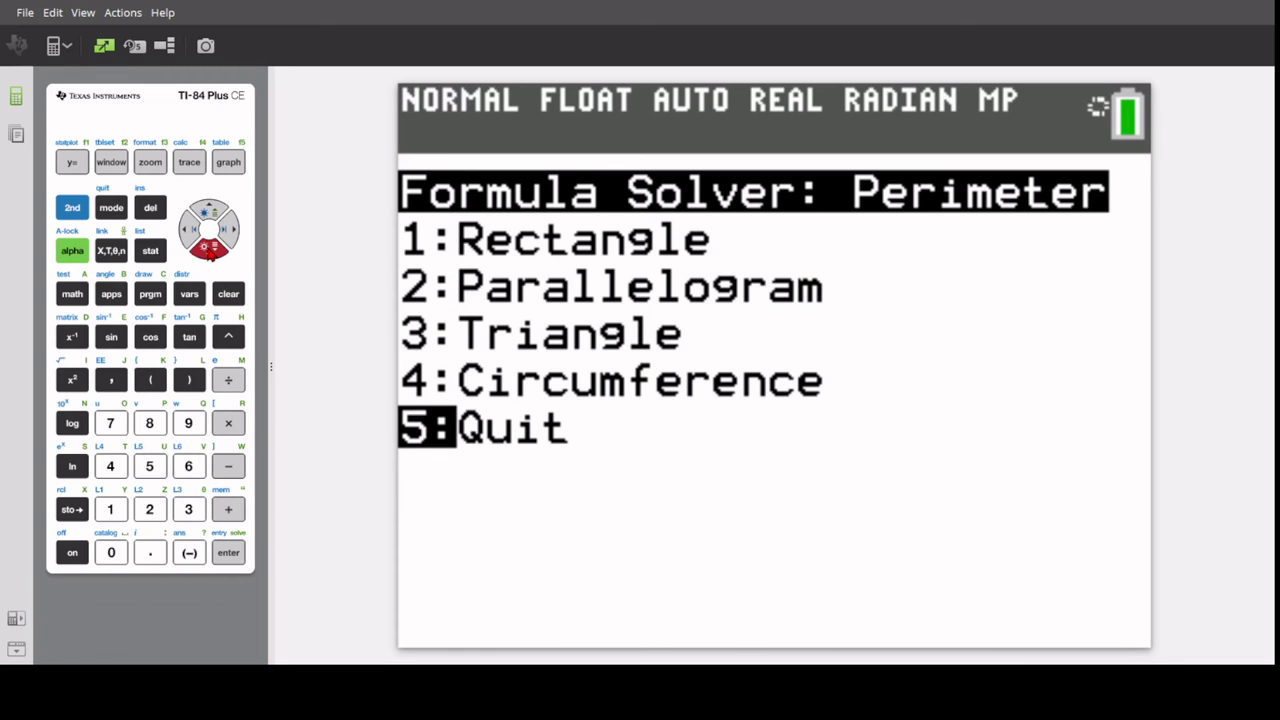
{"action": "left_click", "coordinate": [229, 555]}
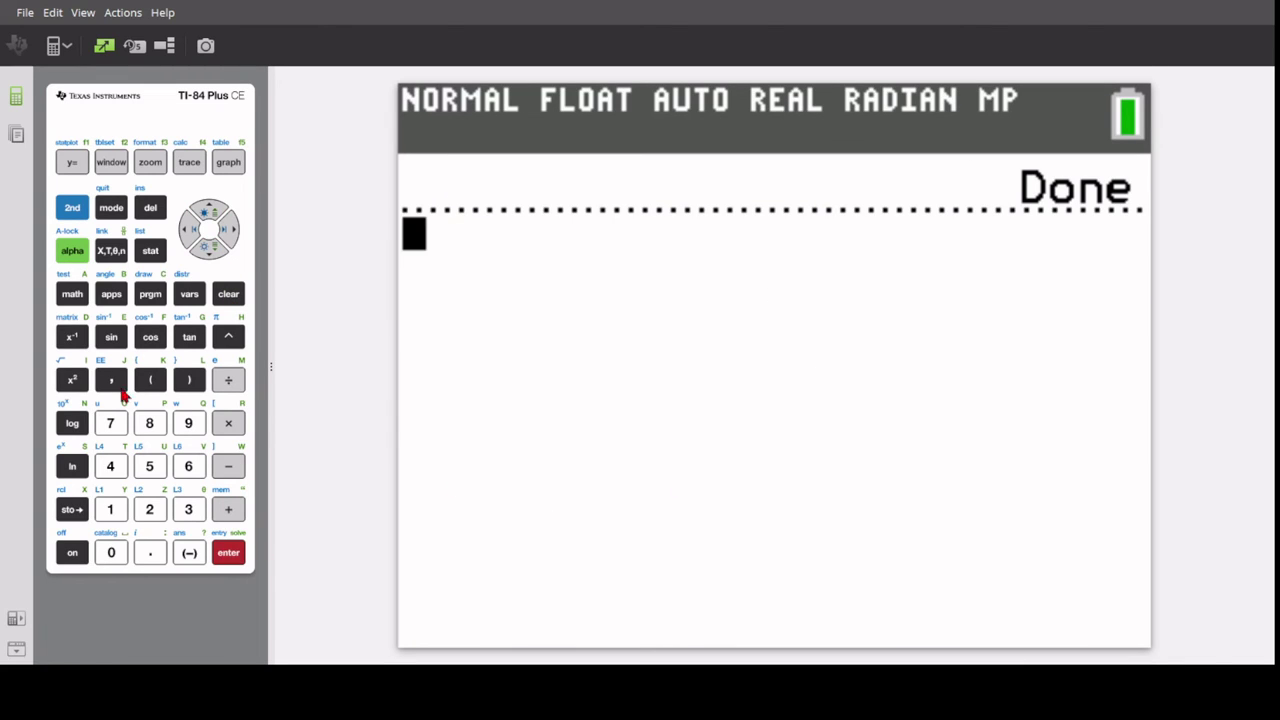
{"action": "left_click", "coordinate": [208, 214]}
{"action": "left_click", "coordinate": [208, 214]}
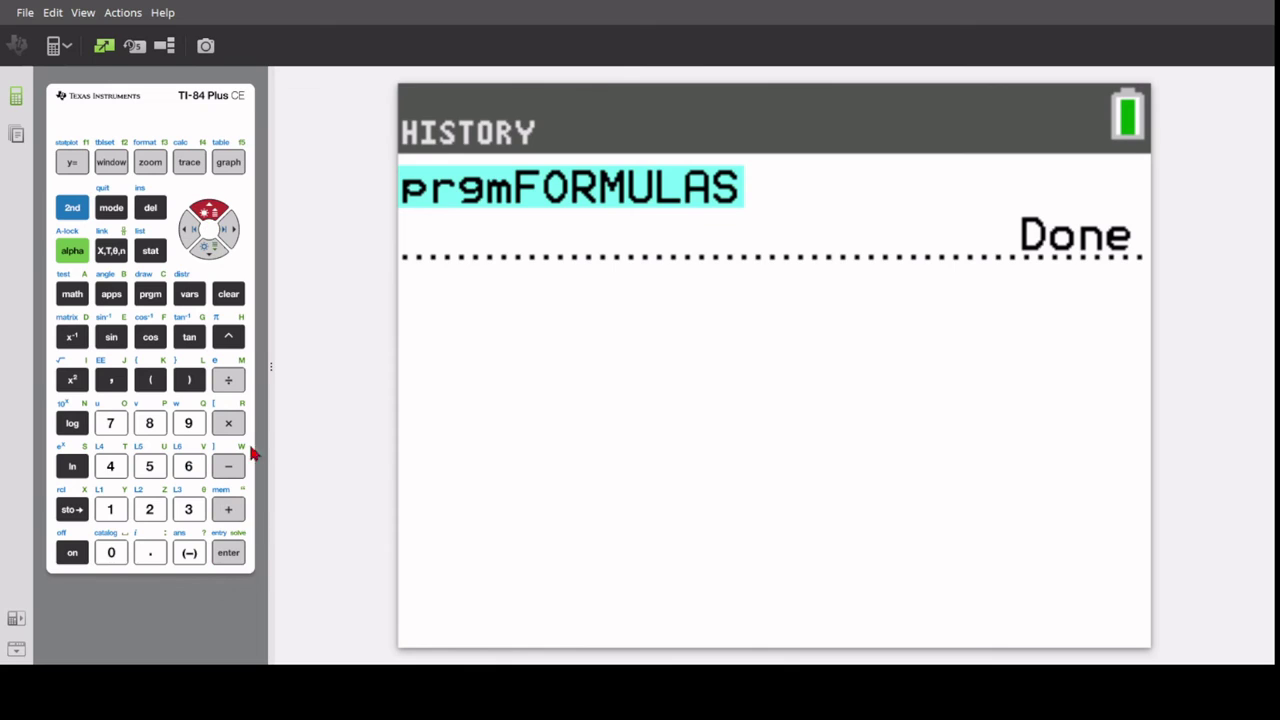
{"action": "left_click", "coordinate": [240, 553]}
{"action": "left_click", "coordinate": [228, 553]}
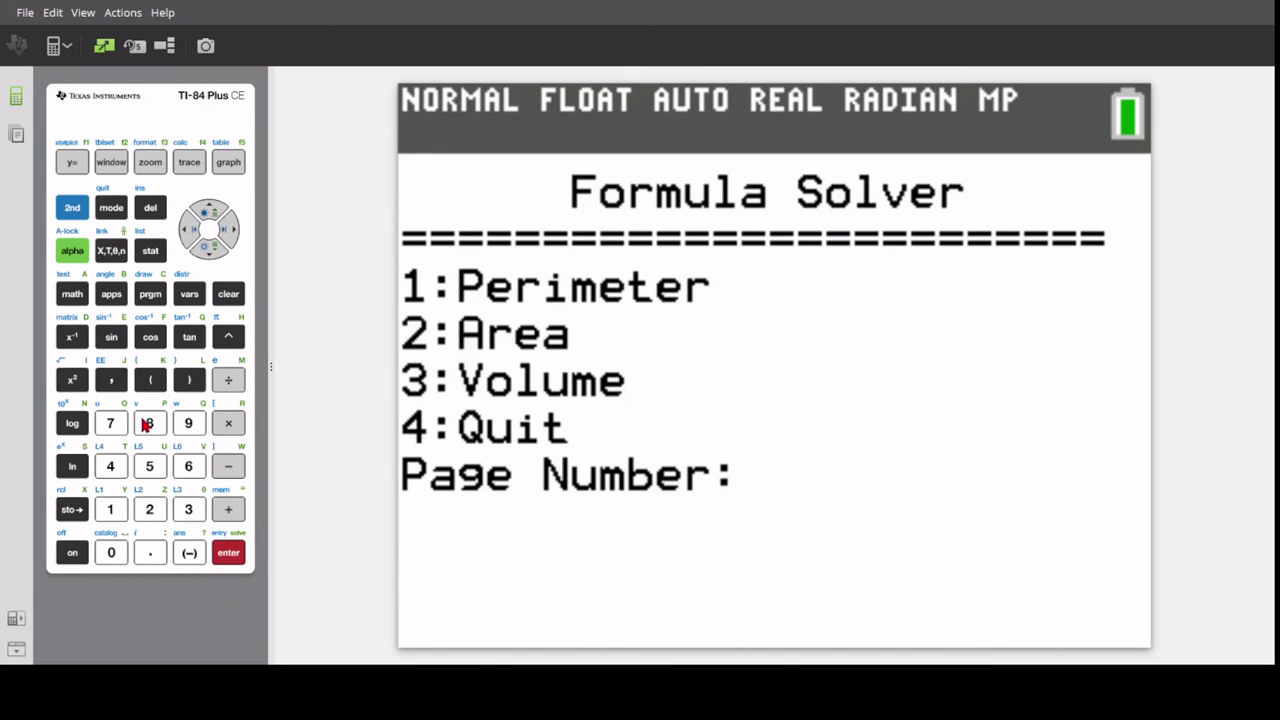
{"action": "left_click", "coordinate": [149, 509]}
{"action": "left_click", "coordinate": [230, 553]}
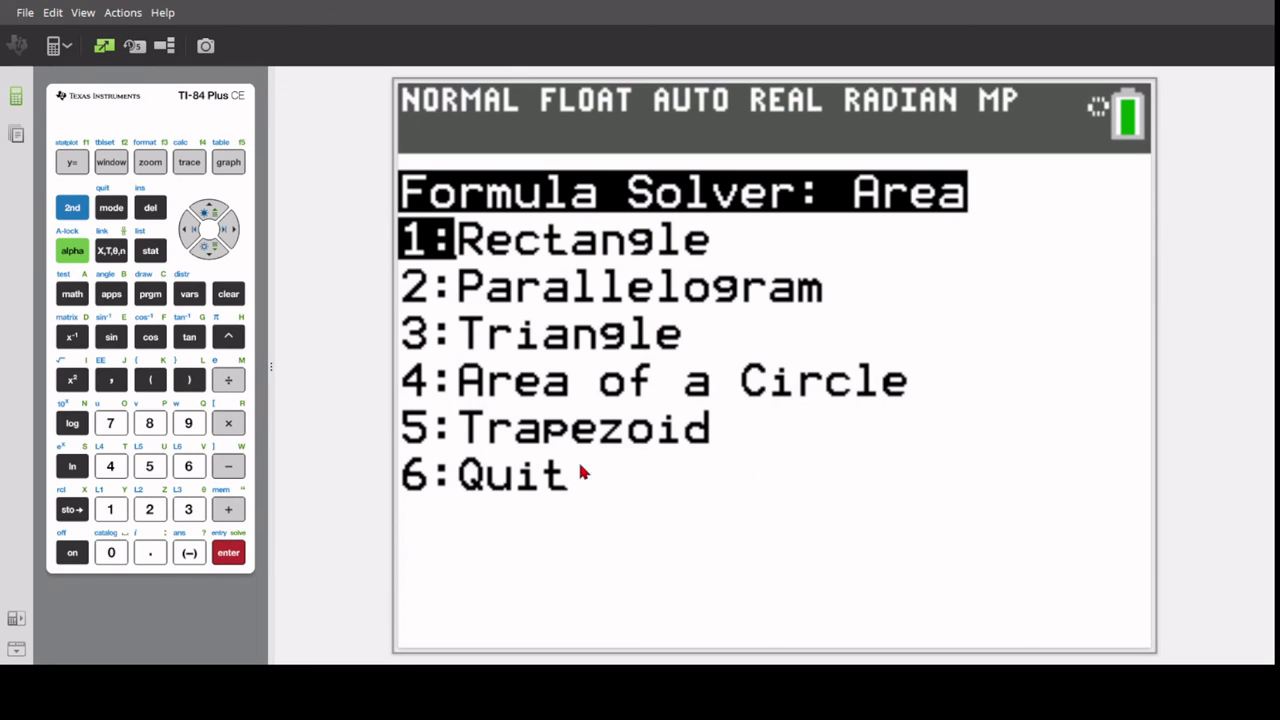
{"action": "left_click", "coordinate": [195, 465]}
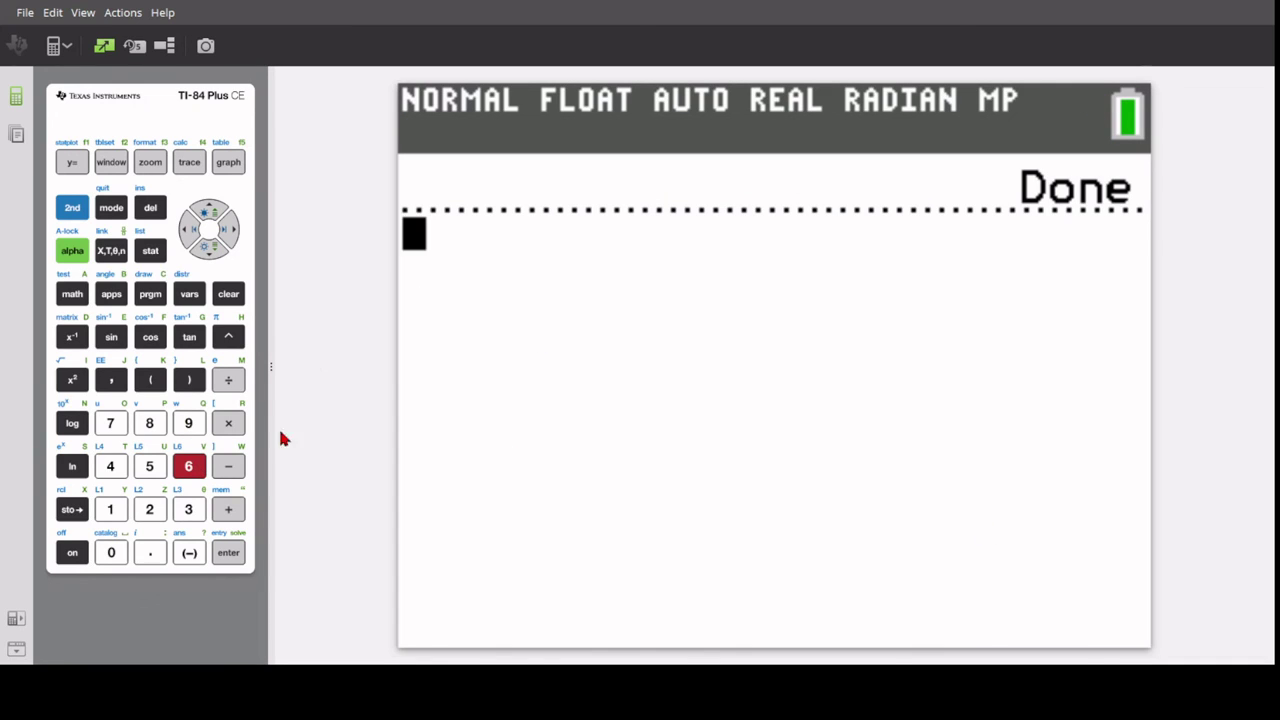
{"action": "left_click", "coordinate": [212, 222]}
{"action": "left_click", "coordinate": [212, 222]}
{"action": "left_click", "coordinate": [236, 558]}
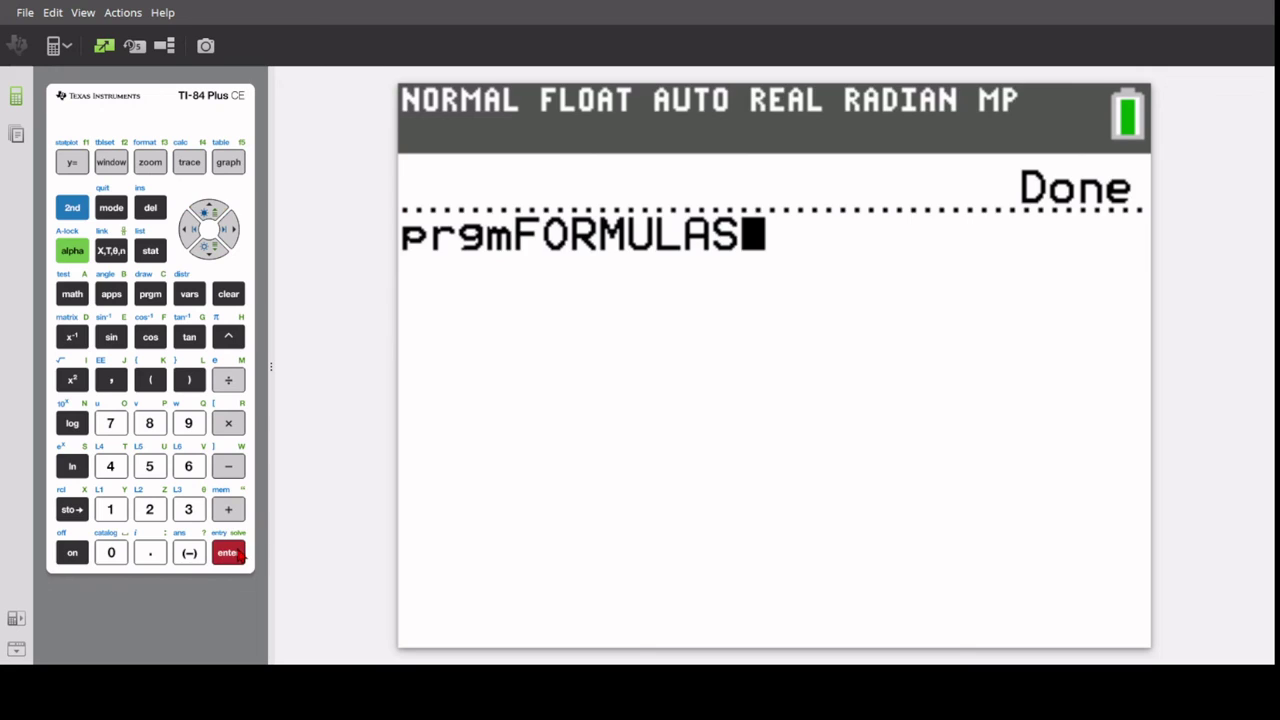
{"action": "left_click", "coordinate": [234, 557]}
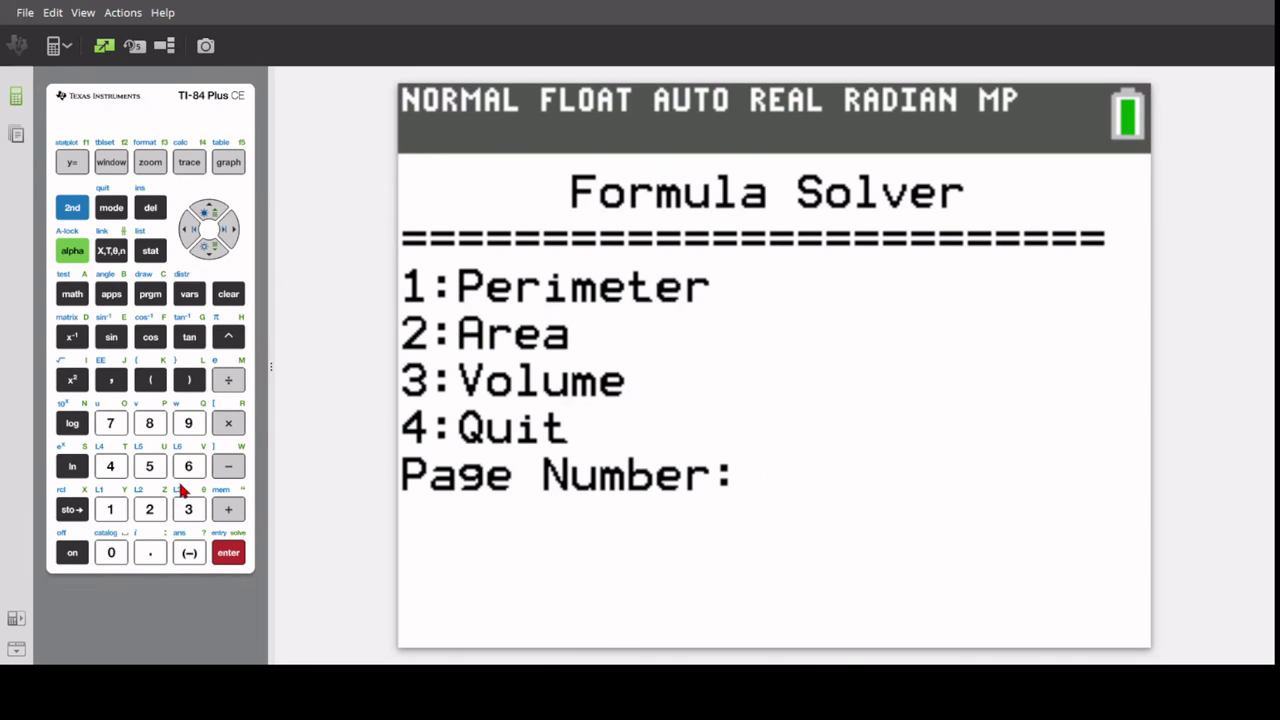
{"action": "left_click", "coordinate": [122, 470]}
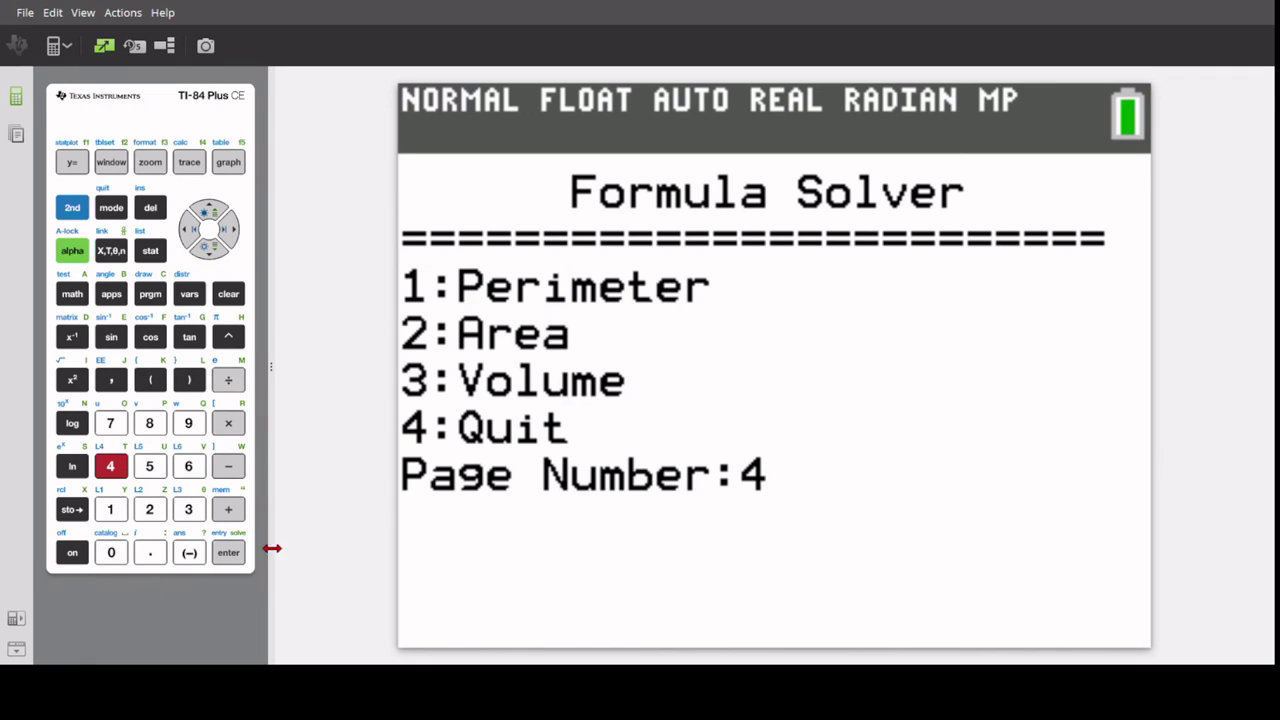
{"action": "left_click", "coordinate": [228, 556]}
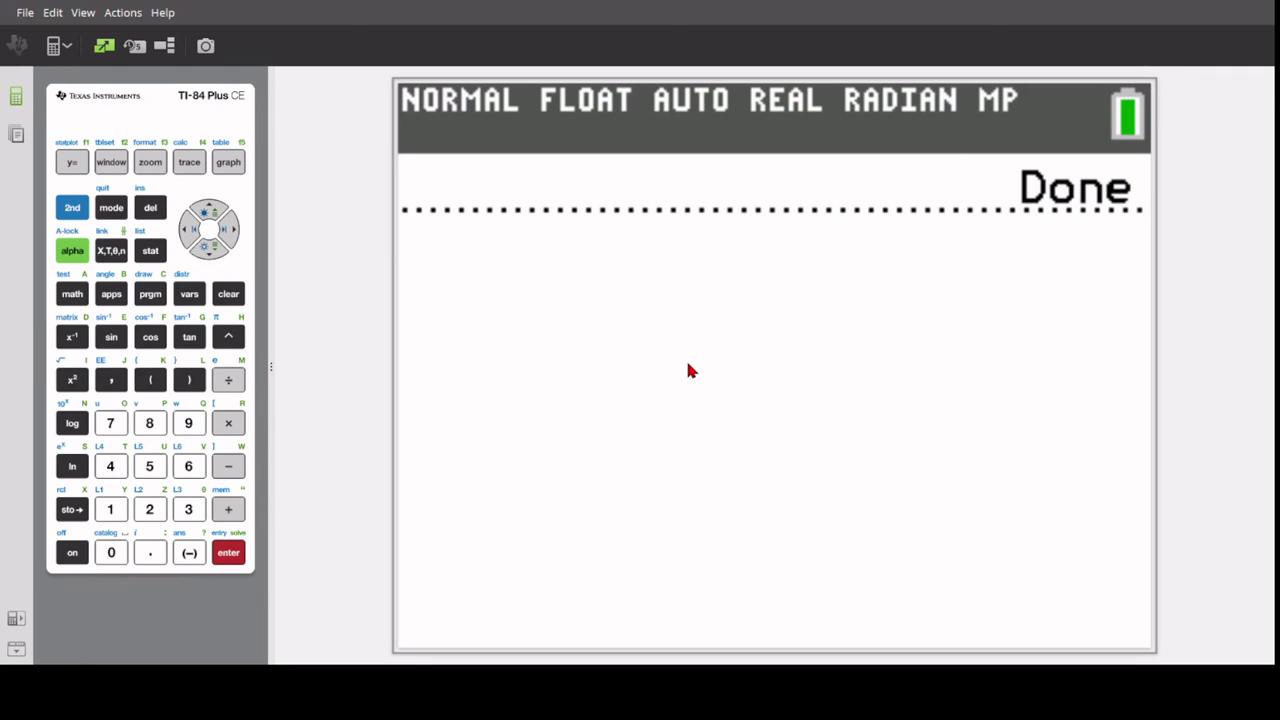